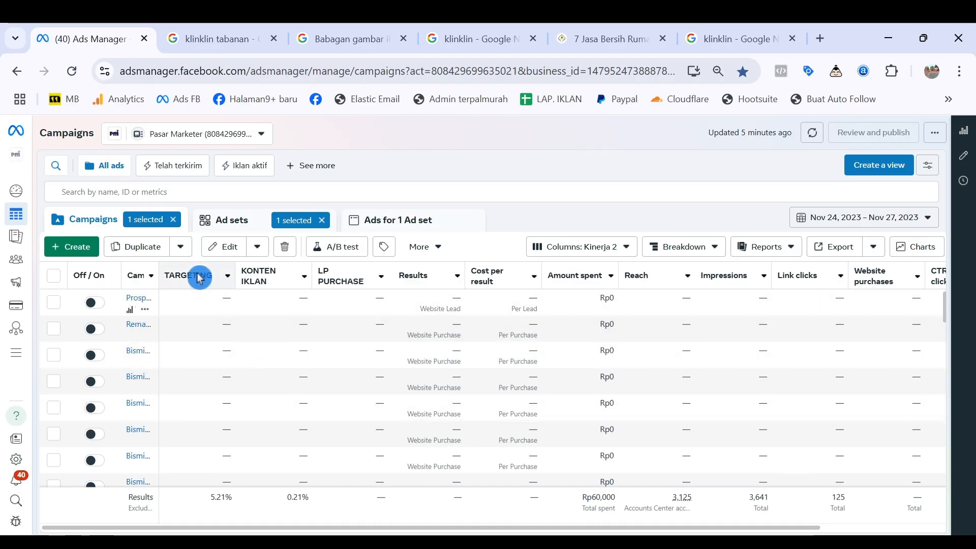
Step: Check the definitions of the custom metric columns TARGETING, KONTEN IKLAN and LP PURCHASE in the campaigns table
{"action": "mouse_move", "coordinate": [197, 275]}
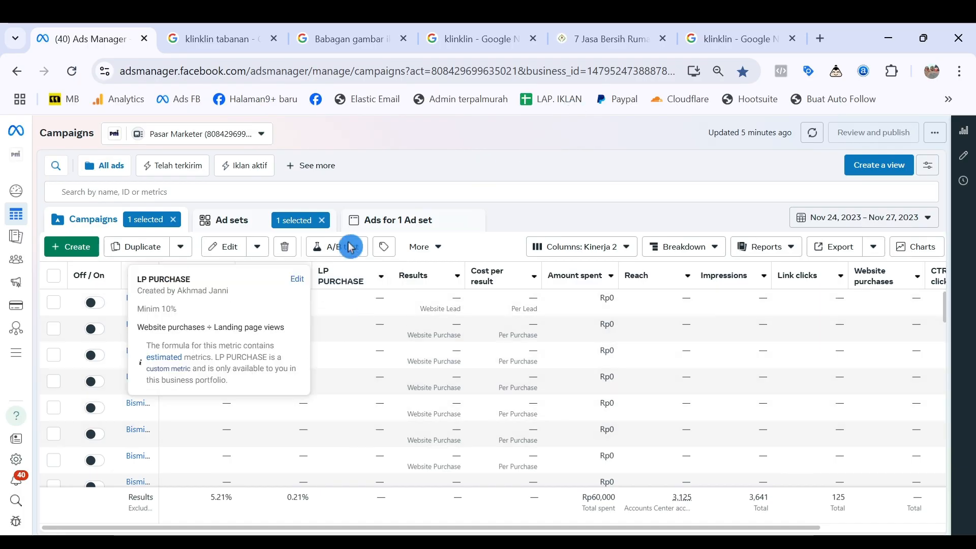
{"action": "mouse_move", "coordinate": [279, 291]}
{"action": "mouse_move", "coordinate": [342, 279]}
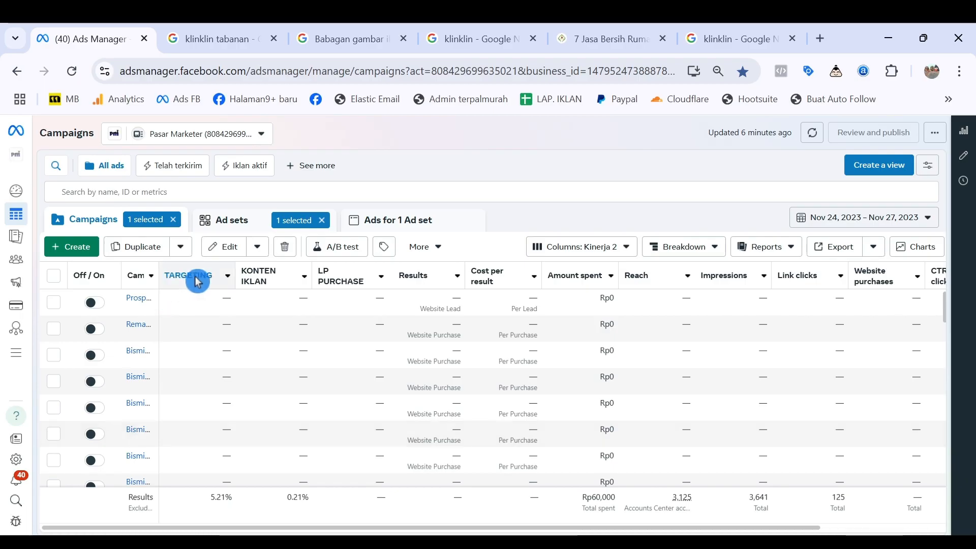
{"action": "mouse_move", "coordinate": [197, 281]}
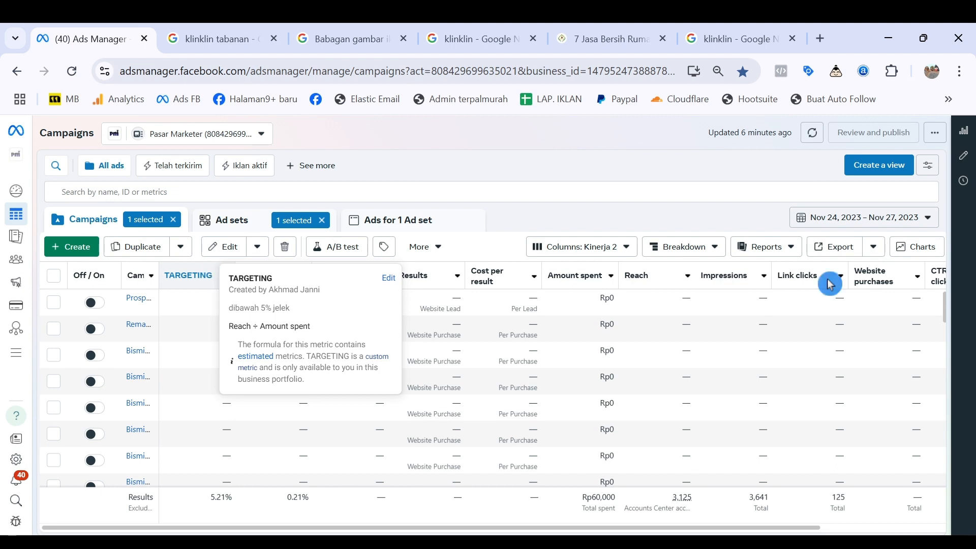
Step: Open the column customization of the Kinerja 2 preset, browse the metric categories and display its custom metrics
{"action": "left_click", "coordinate": [602, 251]}
{"action": "scroll", "coordinate": [574, 401], "scroll_direction": "down", "scroll_amount": 1}
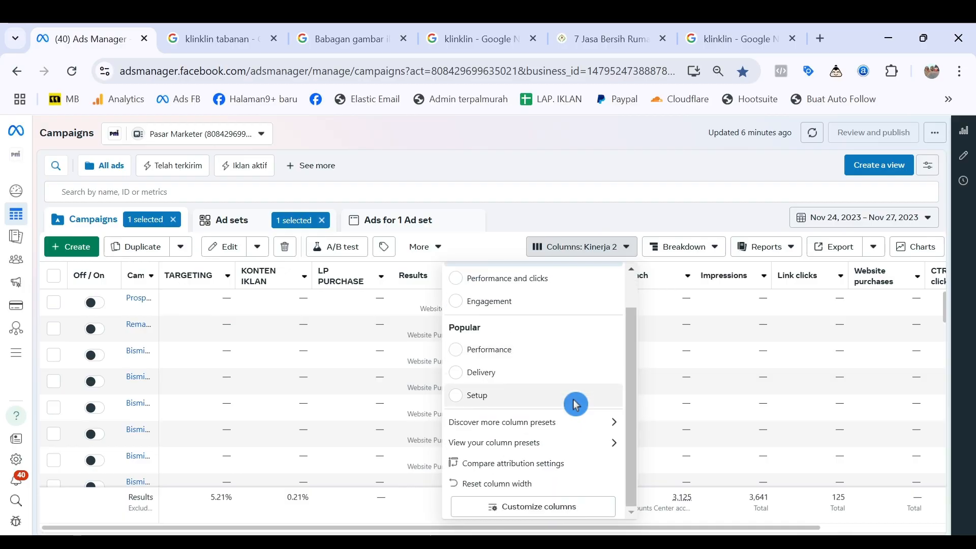
{"action": "left_click", "coordinate": [566, 510]}
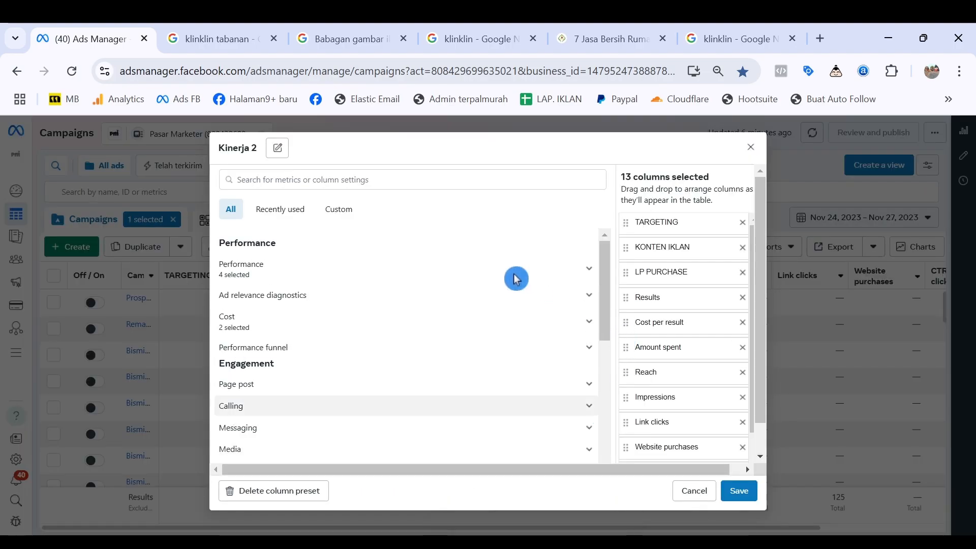
{"action": "scroll", "coordinate": [379, 300], "scroll_direction": "down", "scroll_amount": 5}
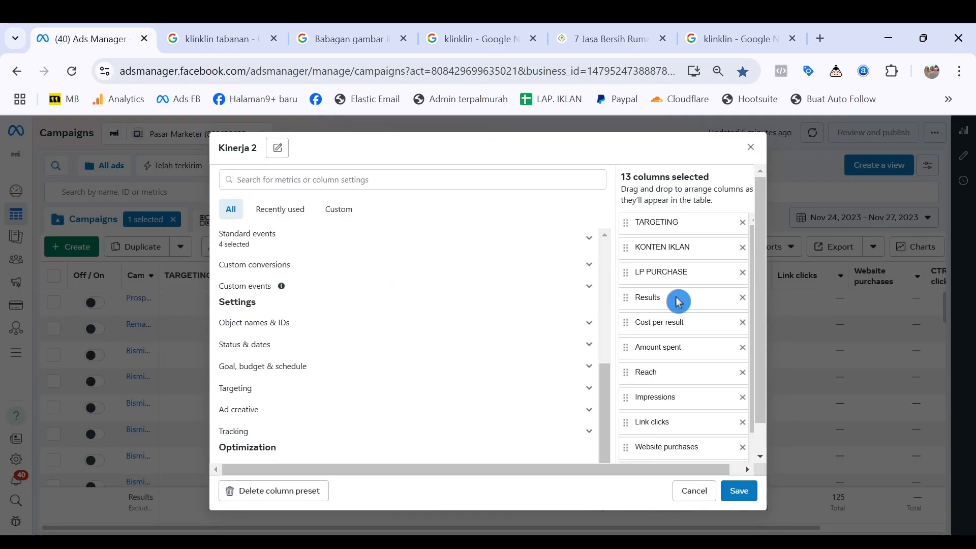
{"action": "scroll", "coordinate": [297, 294], "scroll_direction": "up", "scroll_amount": 5}
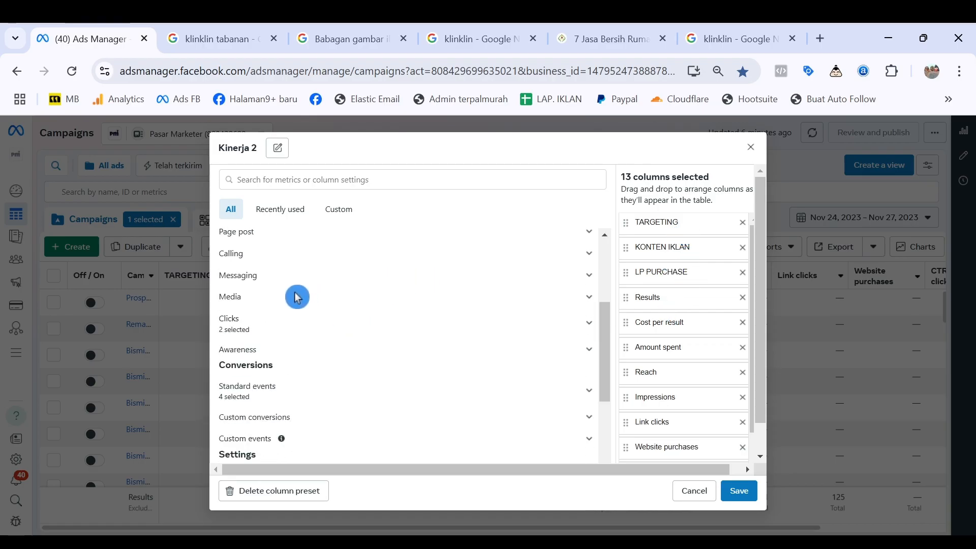
{"action": "scroll", "coordinate": [298, 295], "scroll_direction": "down", "scroll_amount": 5}
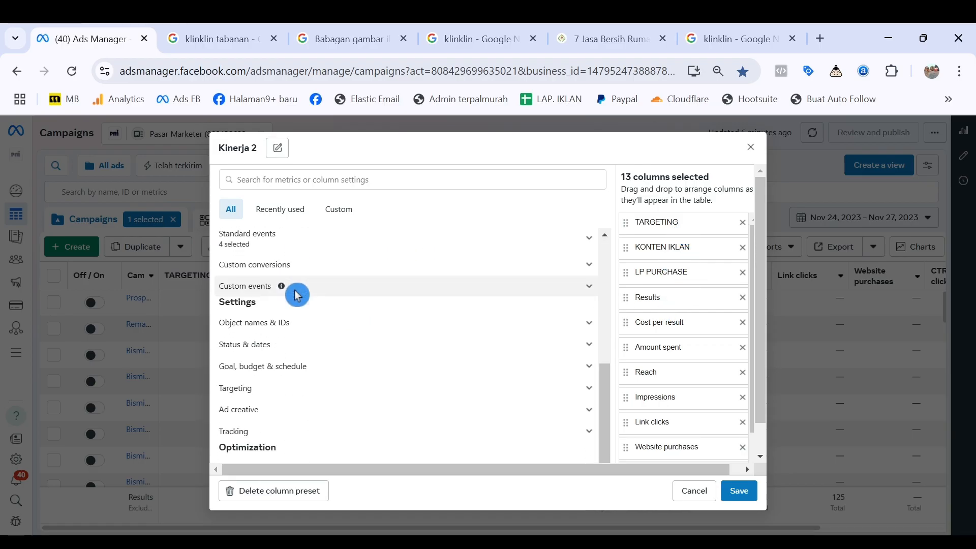
{"action": "left_click", "coordinate": [340, 216]}
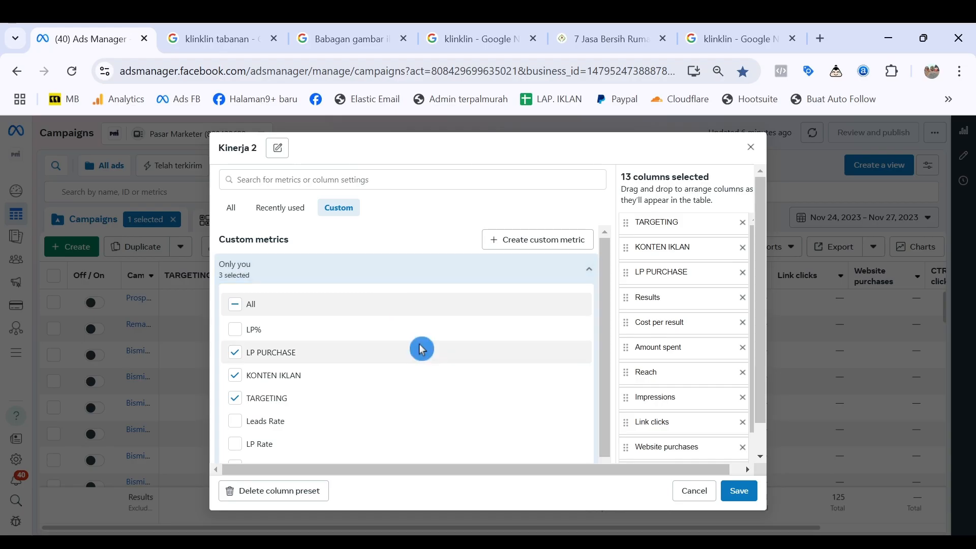
{"action": "mouse_move", "coordinate": [423, 349]}
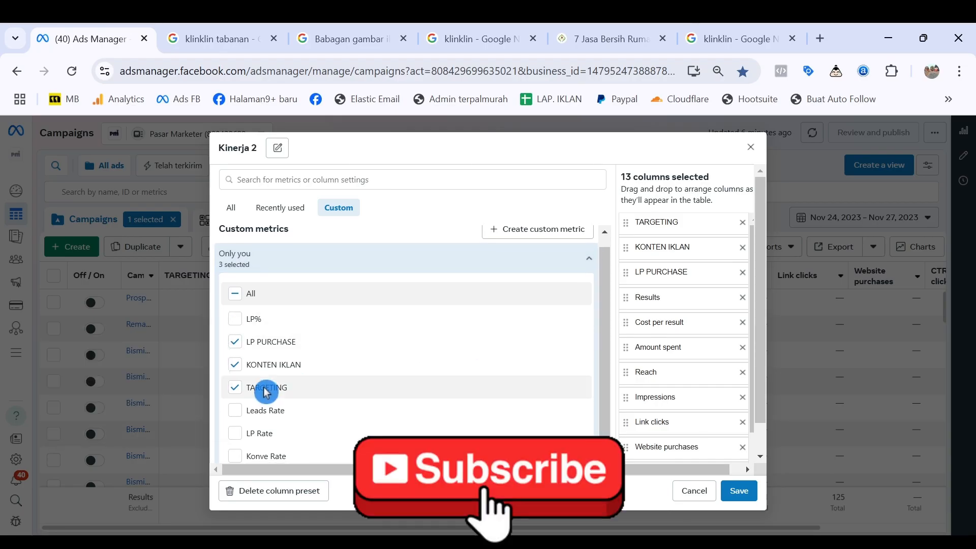
Step: Start a new custom metric and name it TARGETING
{"action": "left_click", "coordinate": [542, 231]}
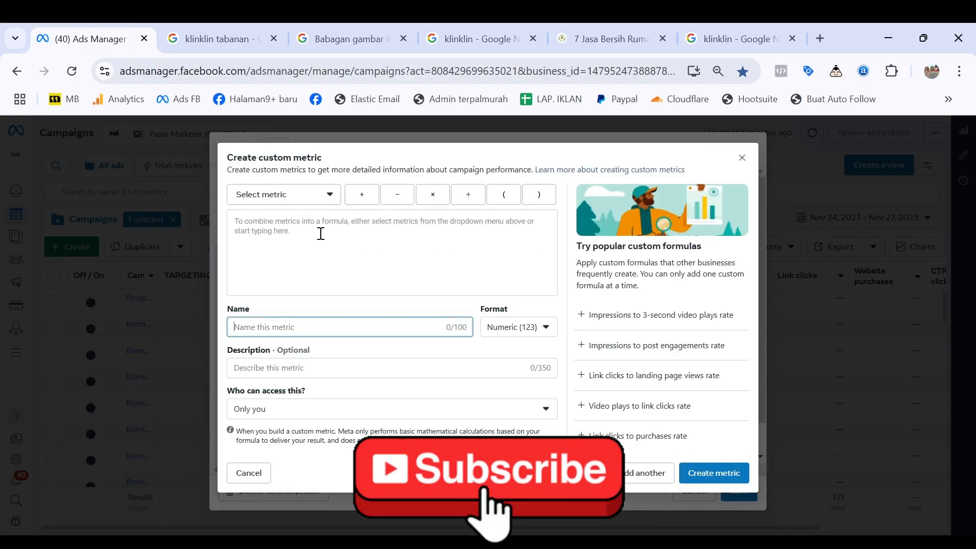
{"action": "left_click", "coordinate": [301, 331]}
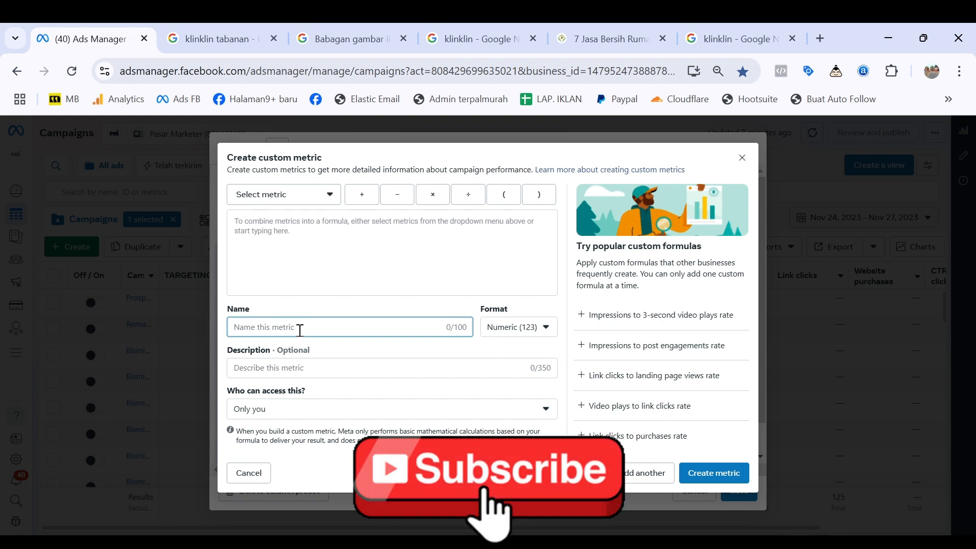
{"action": "type", "text": "t"}
{"action": "key", "text": "BackSpace"}
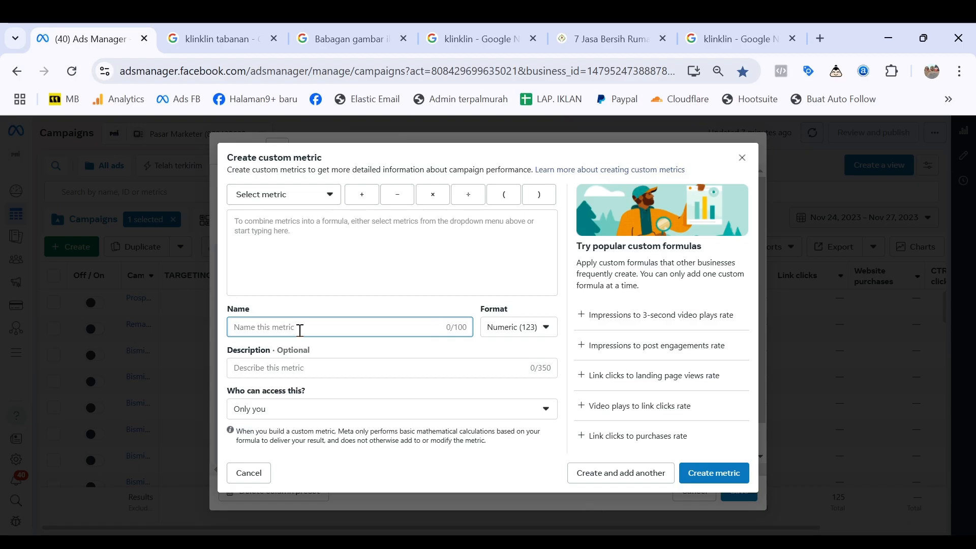
{"action": "type", "text": "TARGETING"}
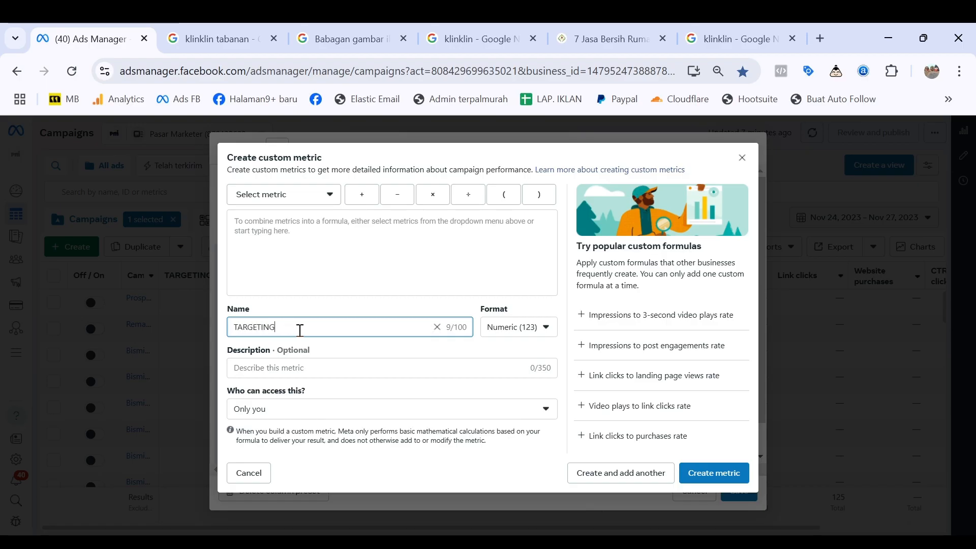
Step: Enter "dibawah 5% jelek (diganti)" as the description of the TARGETING metric
{"action": "left_click", "coordinate": [358, 368]}
{"action": "type", "text": "diba"}
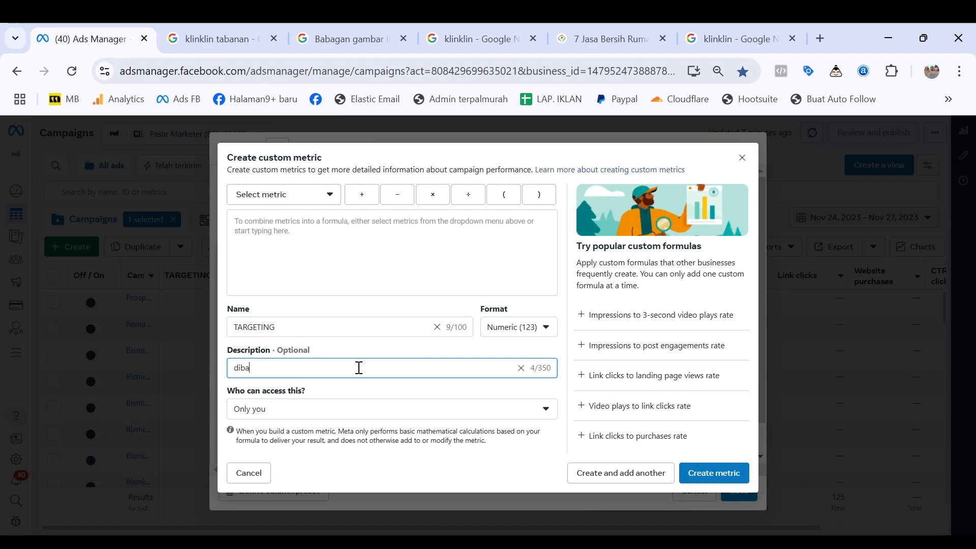
{"action": "type", "text": "wah 5"}
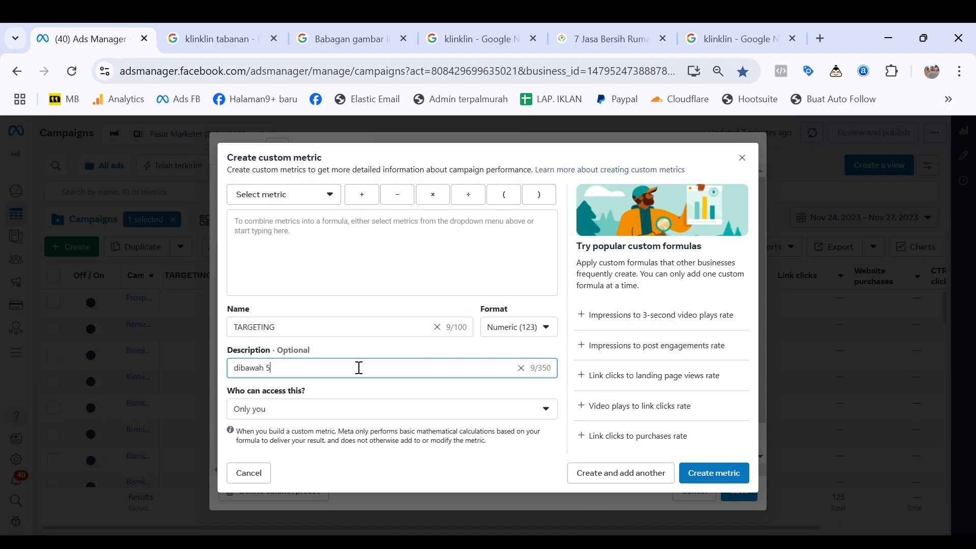
{"action": "type", "text": "% jel"}
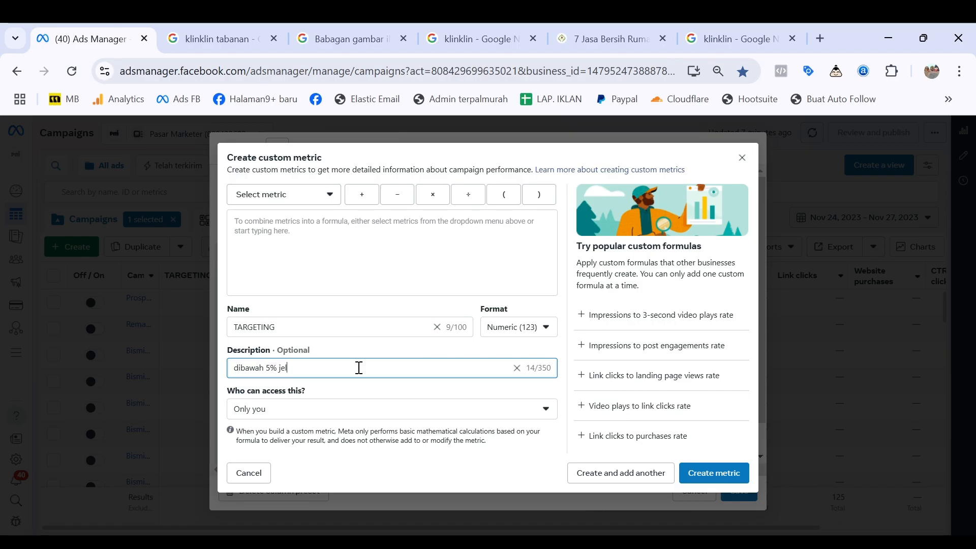
{"action": "type", "text": "ek (diganti"}
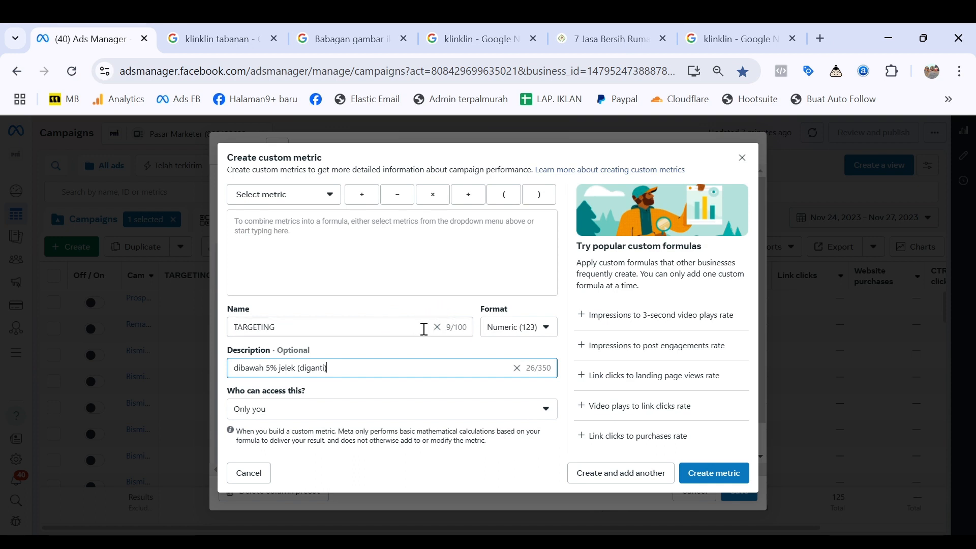
Step: Build the TARGETING metric's formula as Reach ÷ Amount spent
{"action": "left_click", "coordinate": [273, 221]}
{"action": "type", "text": "reach"}
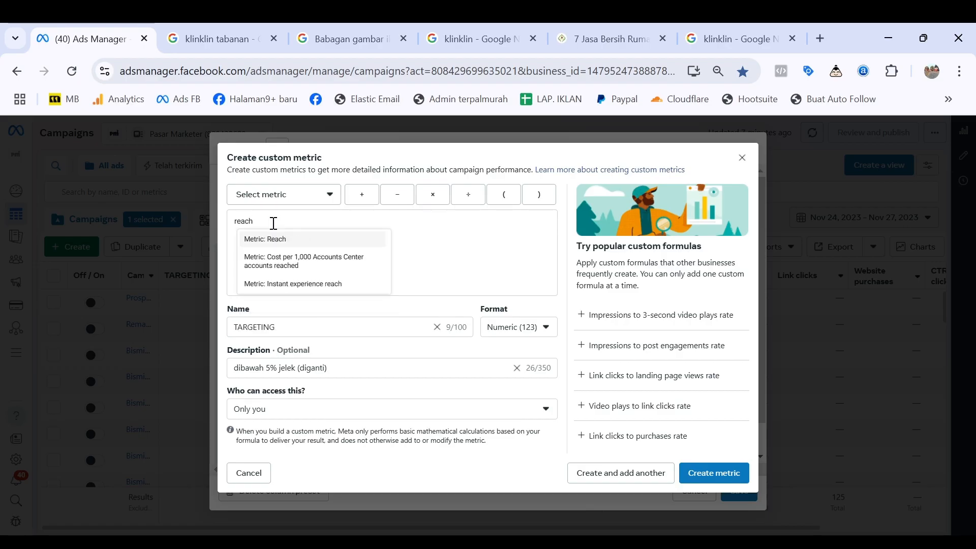
{"action": "left_click", "coordinate": [296, 240]}
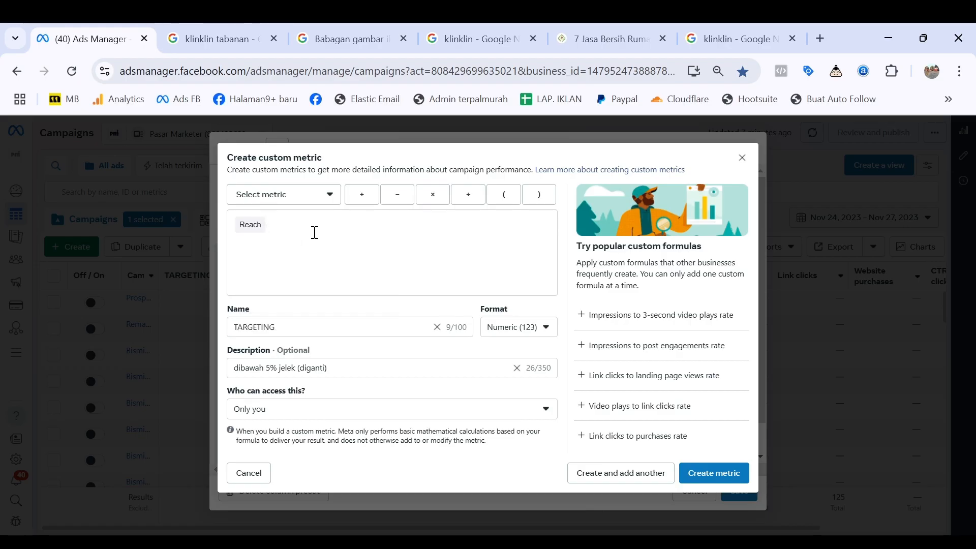
{"action": "type", "text": "/"}
{"action": "type", "text": "Amoun"}
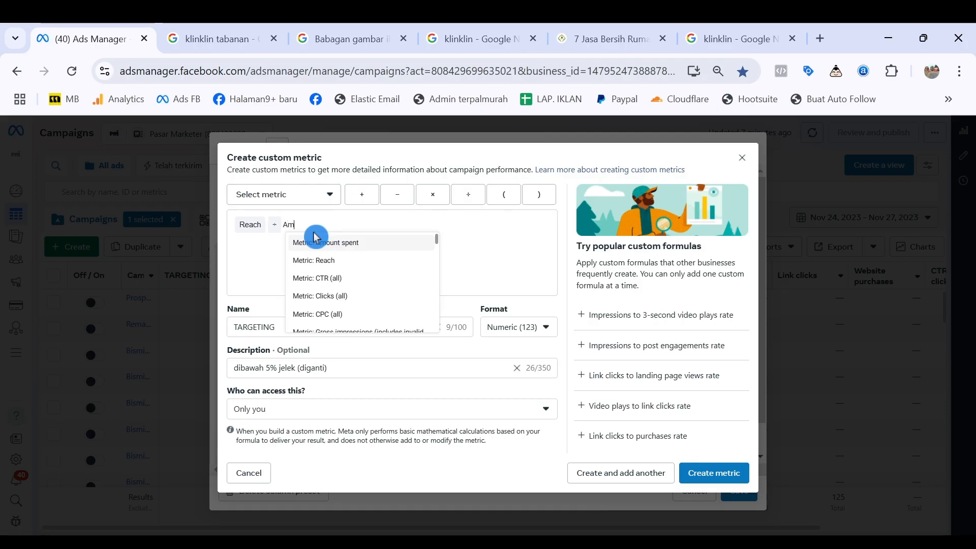
{"action": "left_click", "coordinate": [347, 243]}
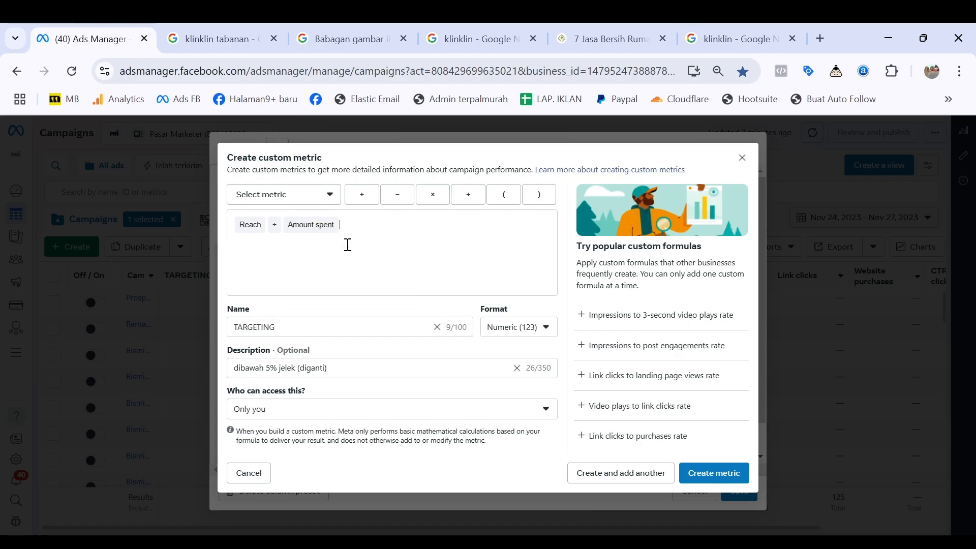
Step: Set the TARGETING metric's format to Percentage (%) and leave the metric form and the column customization without creating or saving
{"action": "left_click", "coordinate": [520, 330]}
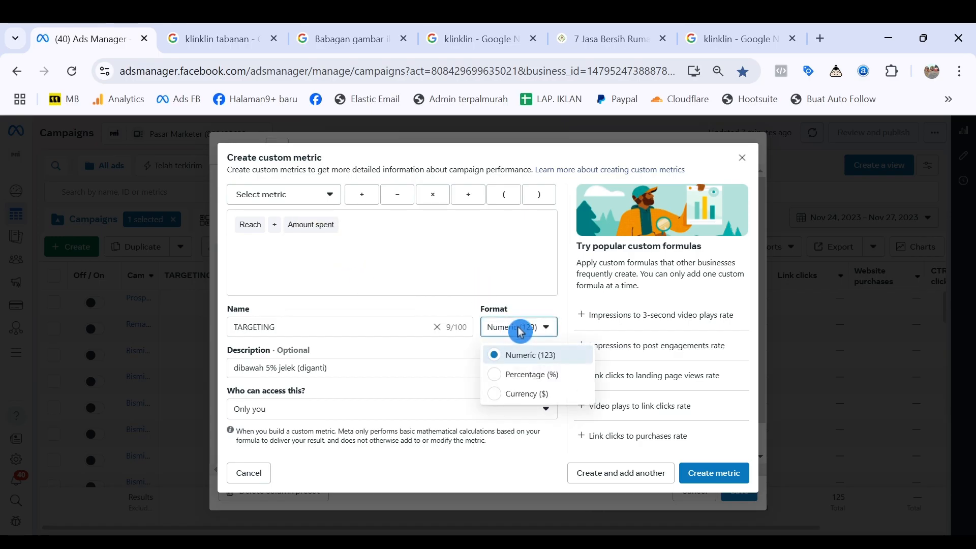
{"action": "left_click", "coordinate": [538, 376]}
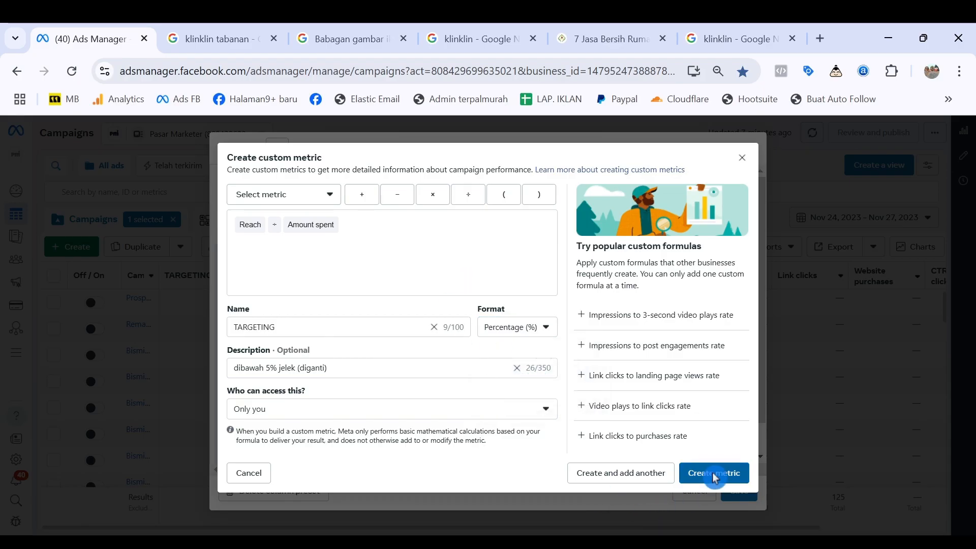
{"action": "left_click", "coordinate": [743, 159]}
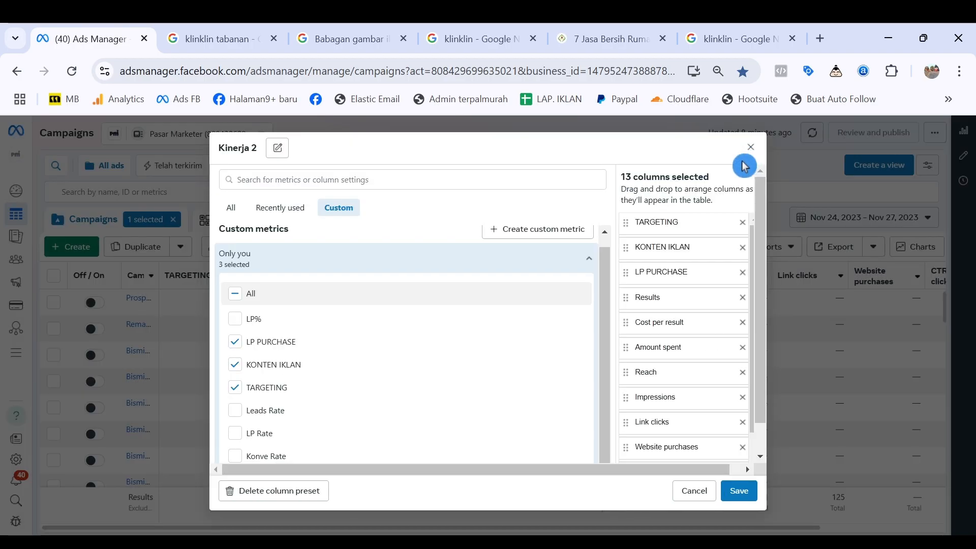
{"action": "mouse_move", "coordinate": [281, 396]}
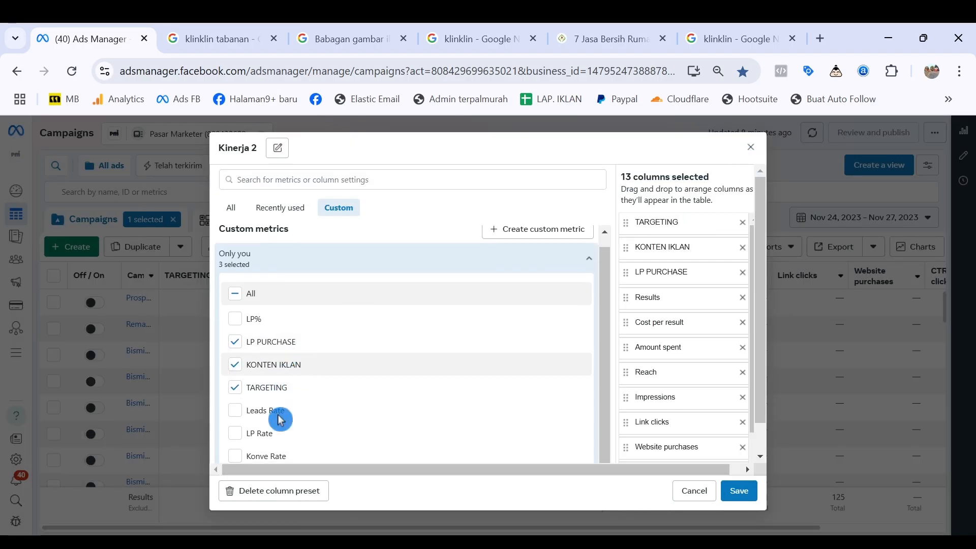
{"action": "left_click", "coordinate": [751, 150]}
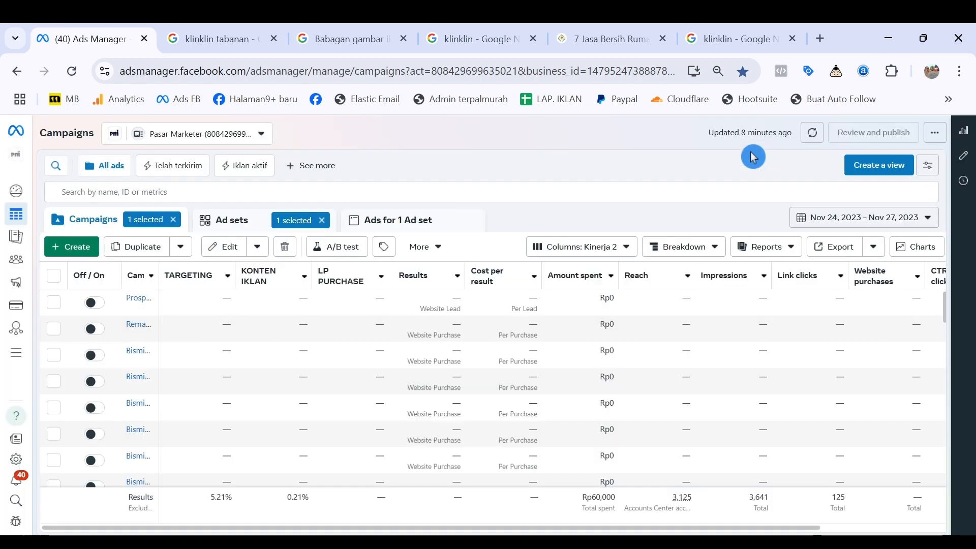
Step: Reopen the column customization of the Kinerja 2 preset and start a new custom metric named KONTEN IKLAN
{"action": "mouse_move", "coordinate": [269, 283]}
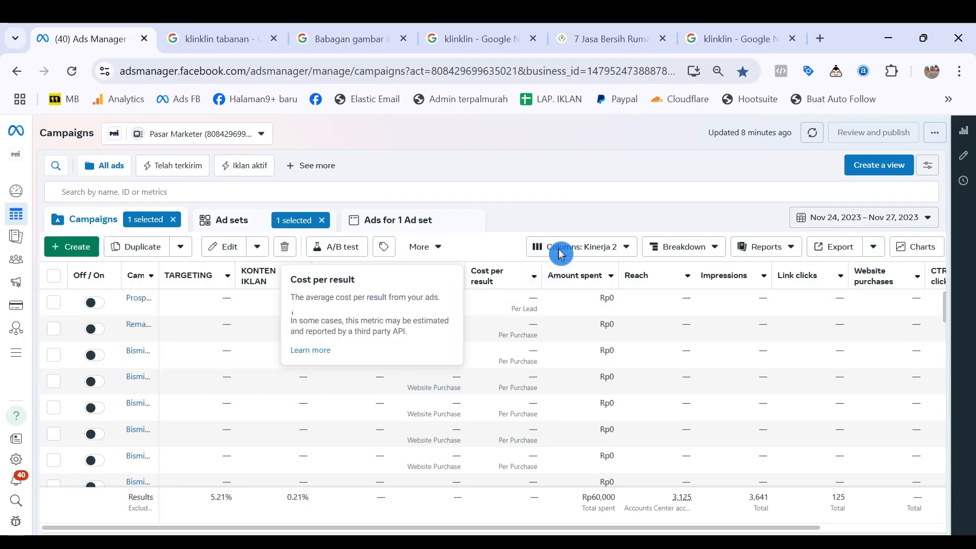
{"action": "left_click", "coordinate": [582, 249]}
{"action": "left_click", "coordinate": [582, 249]}
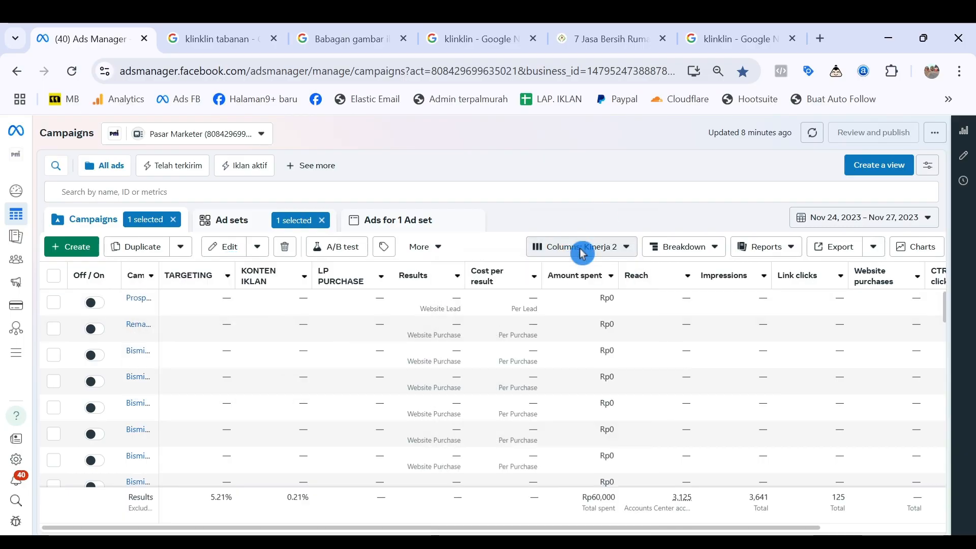
{"action": "left_click", "coordinate": [590, 249]}
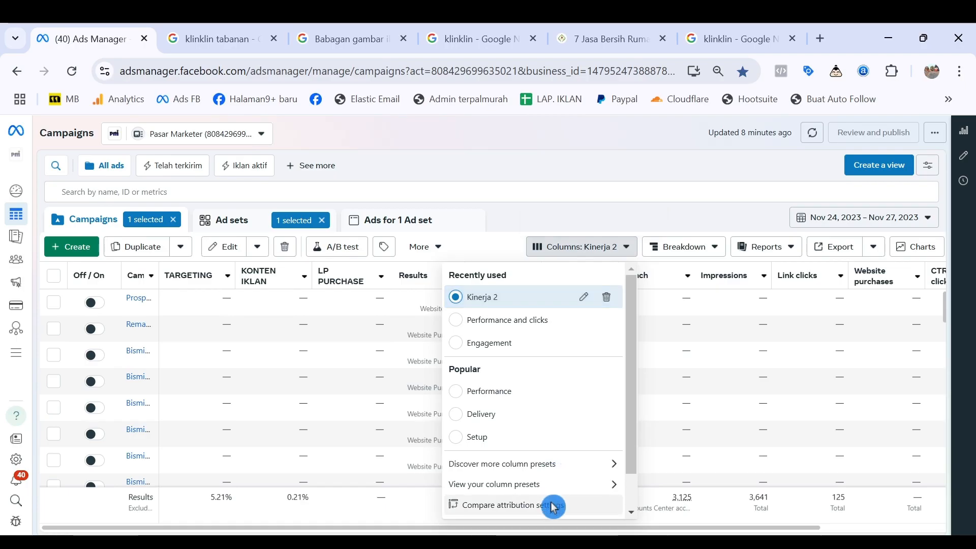
{"action": "scroll", "coordinate": [554, 508], "scroll_direction": "down", "scroll_amount": 2}
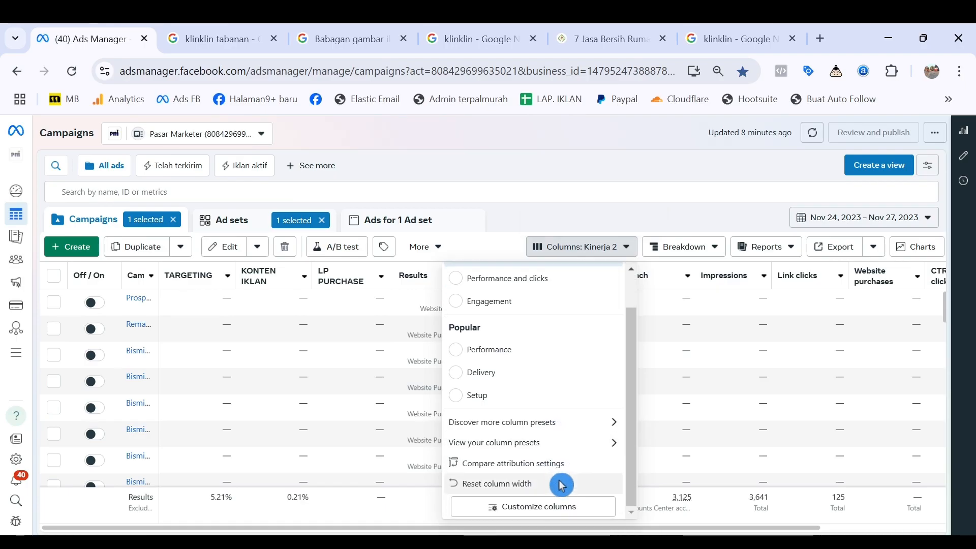
{"action": "left_click", "coordinate": [559, 508]}
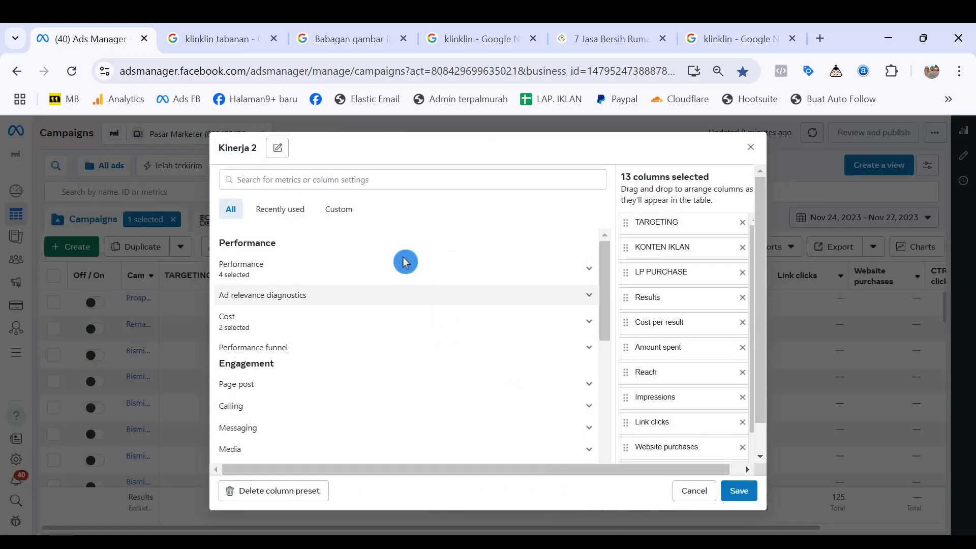
{"action": "left_click", "coordinate": [338, 208]}
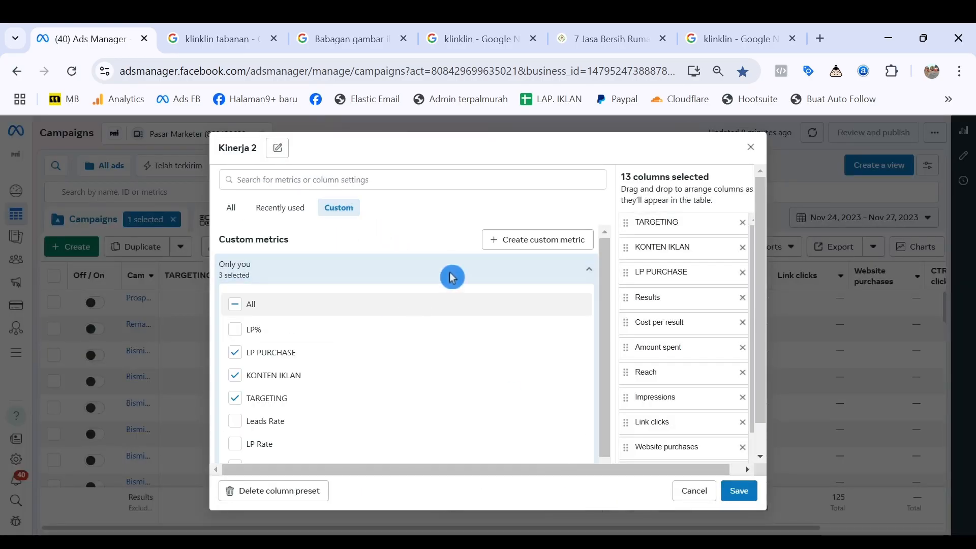
{"action": "left_click", "coordinate": [534, 239]}
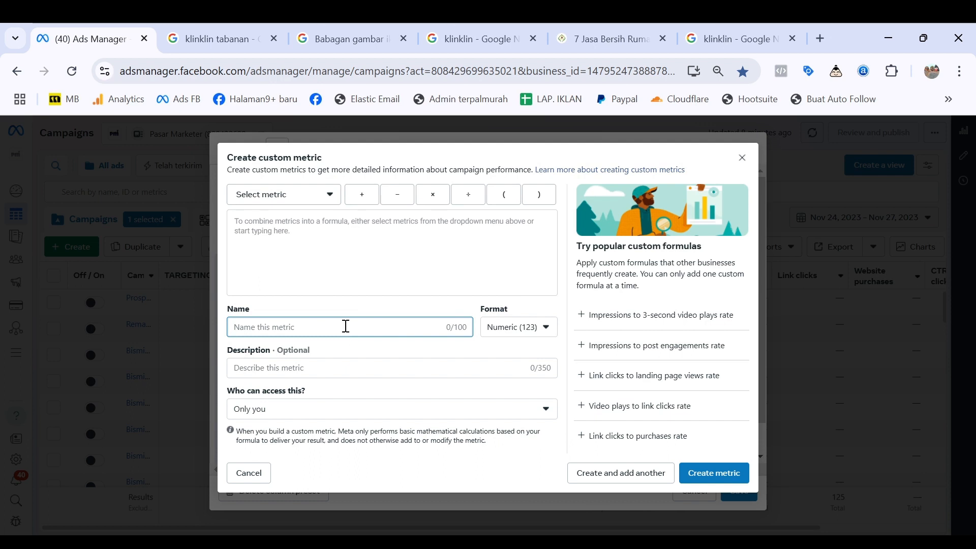
{"action": "type", "text": "kONTEN IKLAN"}
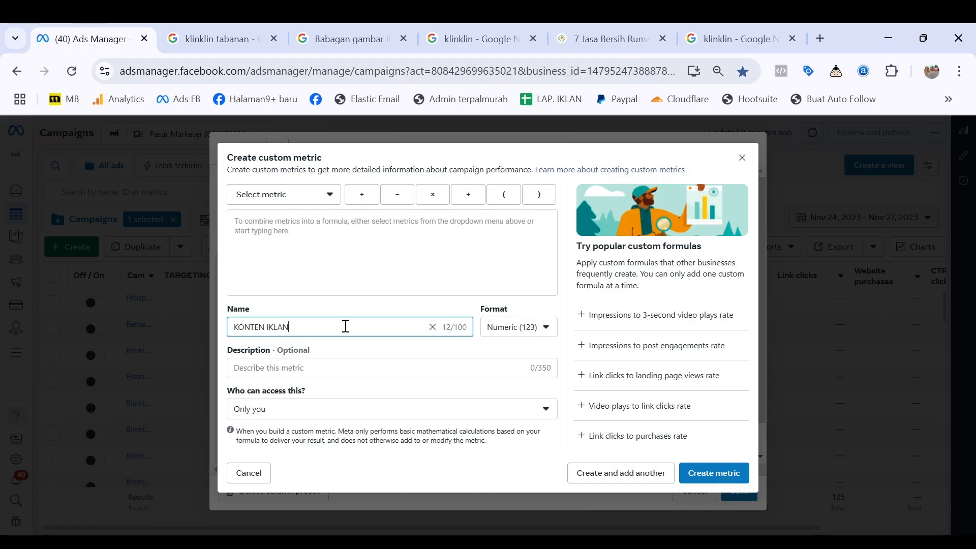
Step: Enter "0,09%" as the description of the KONTEN IKLAN metric and set its format to Percentage (%)
{"action": "left_click", "coordinate": [344, 370]}
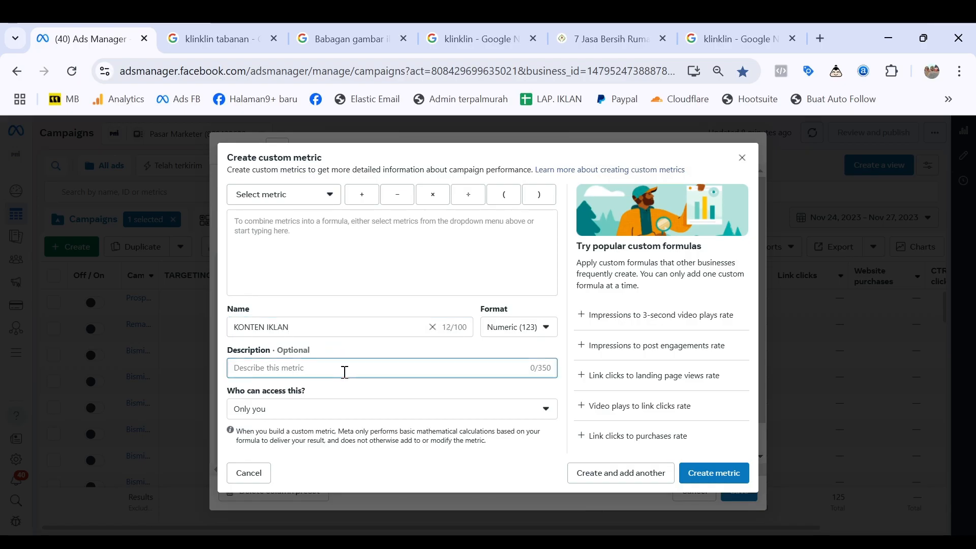
{"action": "type", "text": "0,09"}
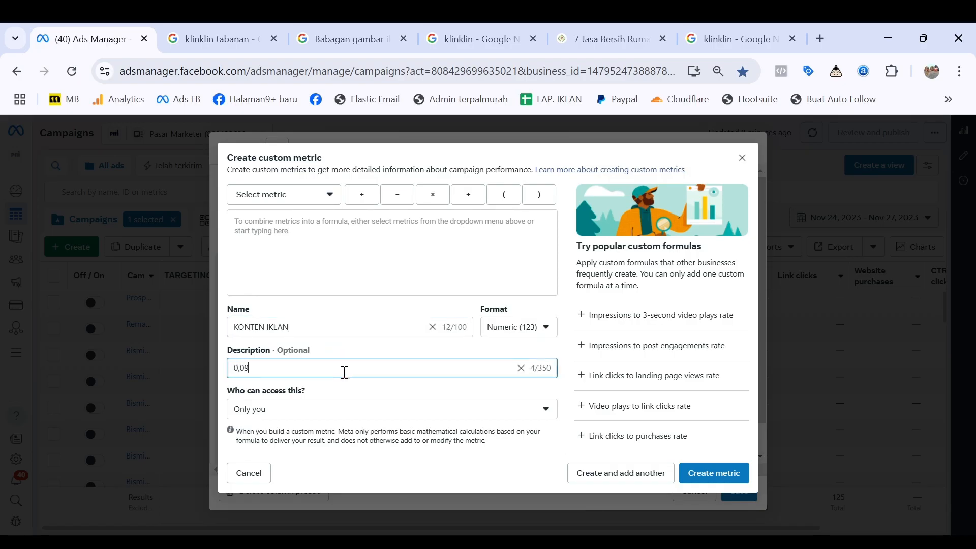
{"action": "type", "text": "%"}
{"action": "left_click", "coordinate": [537, 337]}
{"action": "left_click", "coordinate": [545, 375]}
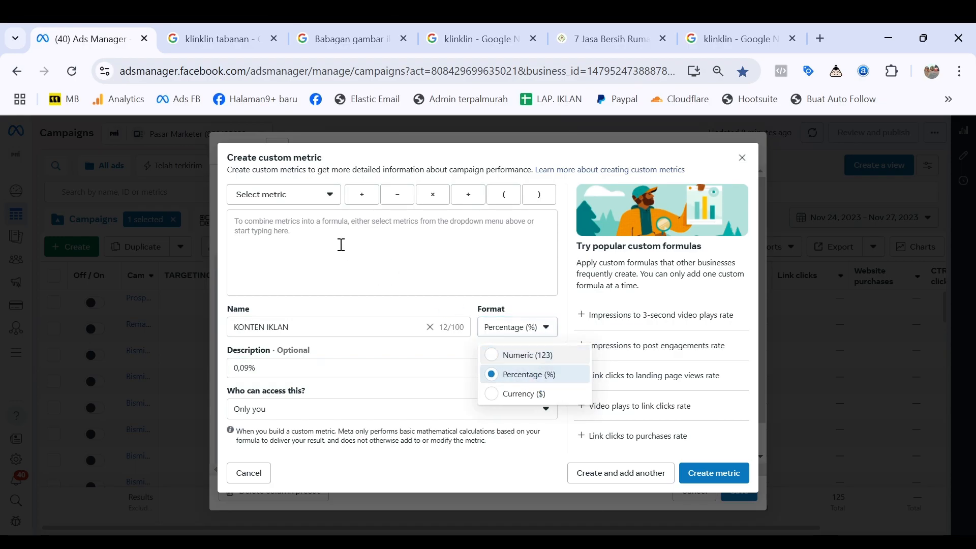
Step: Build the KONTEN IKLAN formula as Link clicks ÷ Amount spent, and leave the metric form and column customization without creating or saving
{"action": "left_click", "coordinate": [350, 252]}
{"action": "type", "text": "link"}
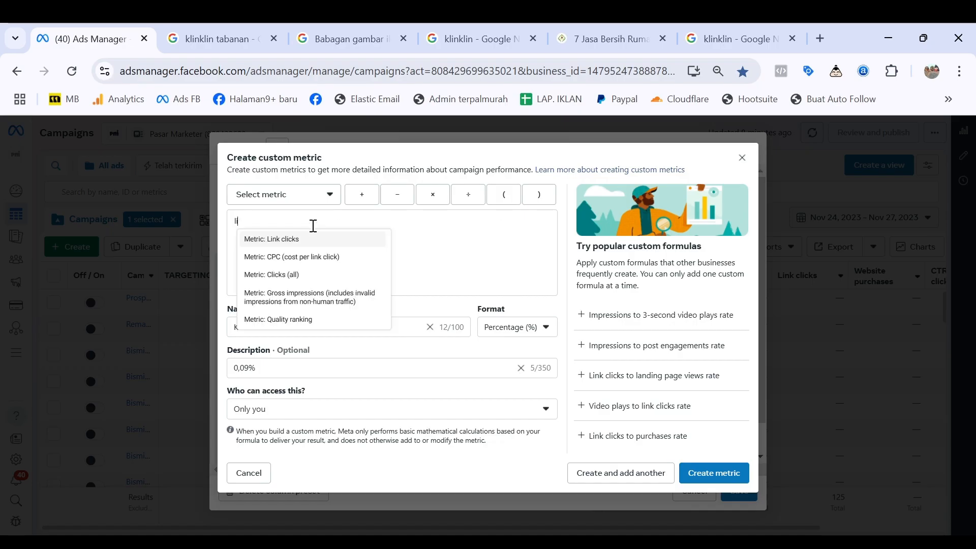
{"action": "left_click", "coordinate": [323, 239]}
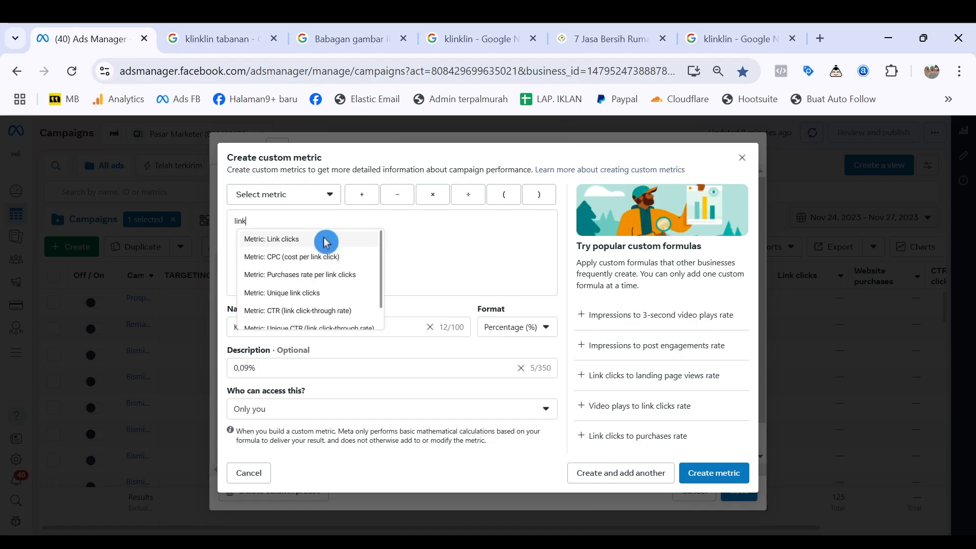
{"action": "left_click", "coordinate": [469, 195]}
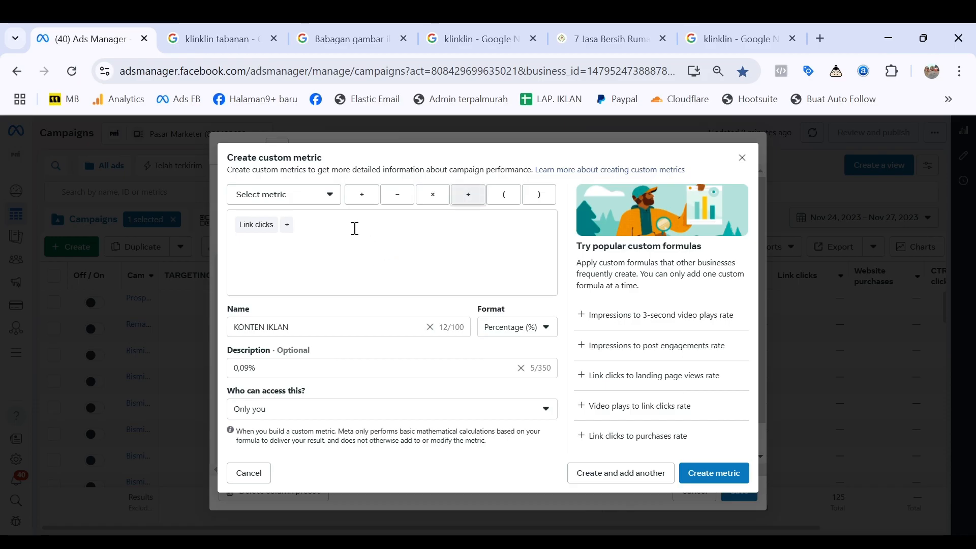
{"action": "type", "text": "amoun"}
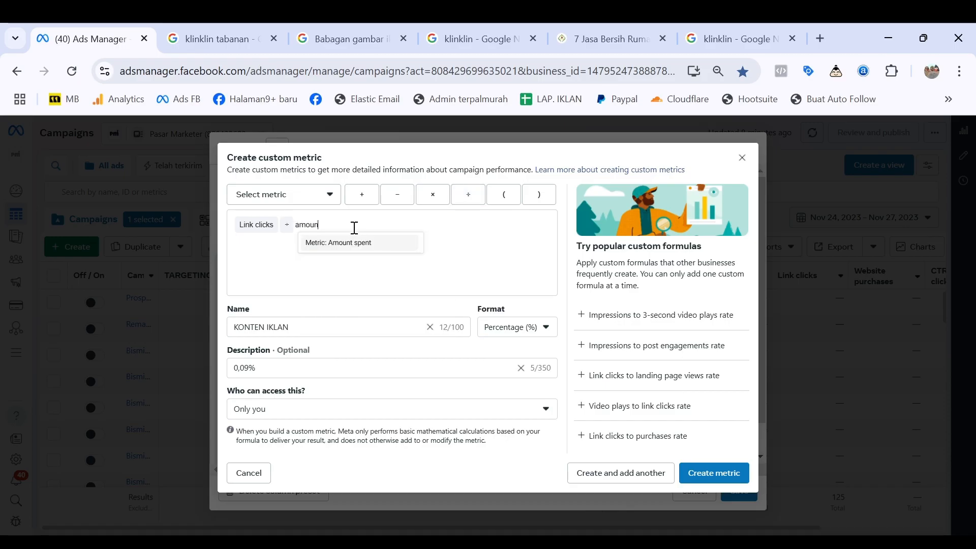
{"action": "left_click", "coordinate": [366, 240]}
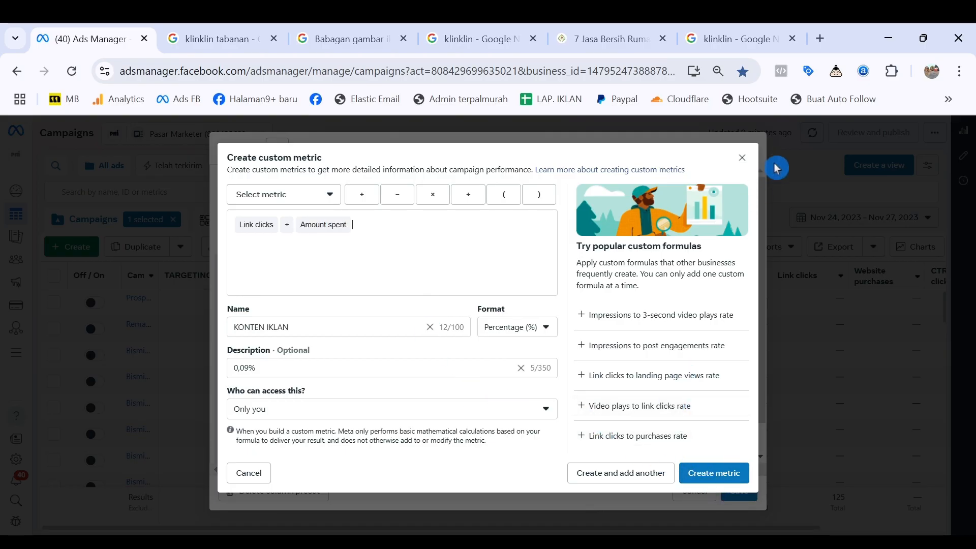
{"action": "left_click", "coordinate": [742, 165]}
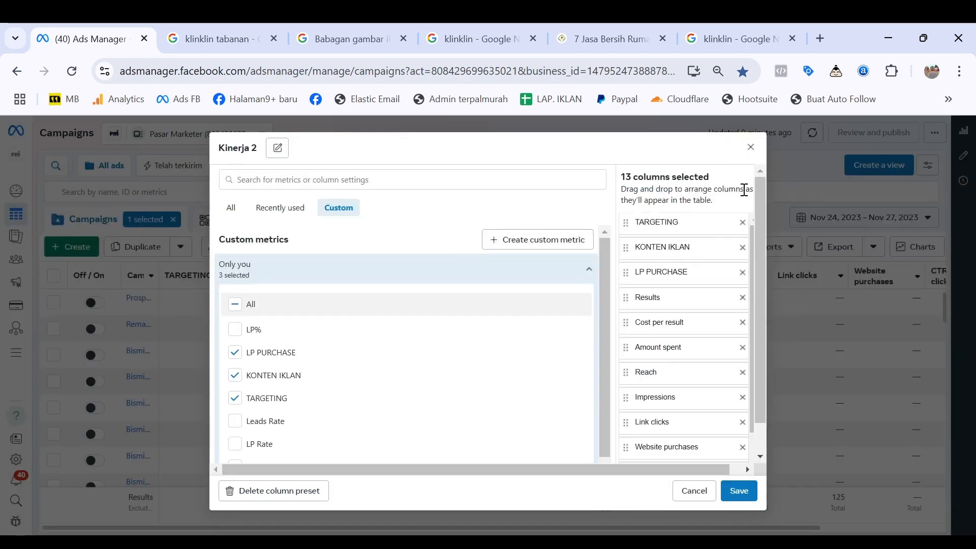
{"action": "left_click", "coordinate": [752, 153]}
{"action": "mouse_move", "coordinate": [354, 273]}
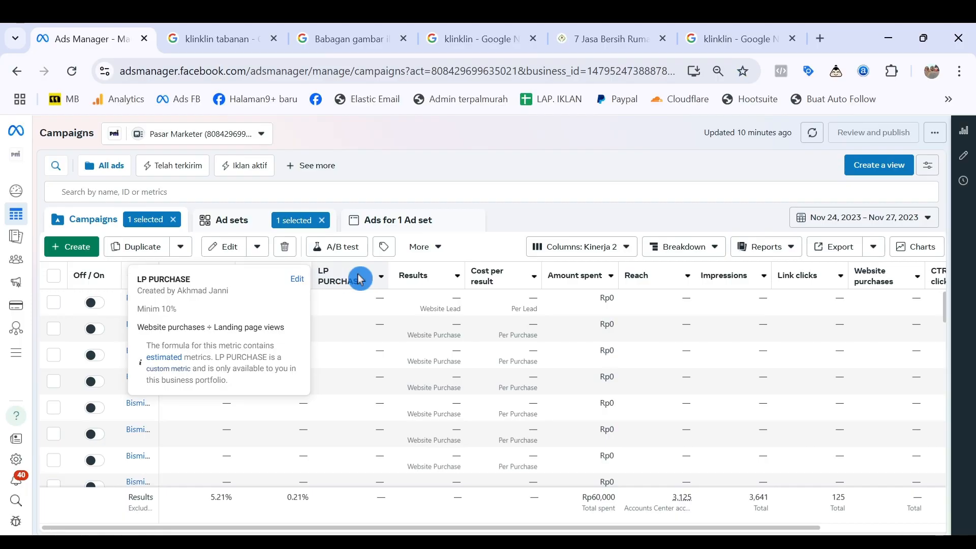
{"action": "left_click", "coordinate": [596, 249]}
{"action": "scroll", "coordinate": [585, 393], "scroll_direction": "down", "scroll_amount": 2}
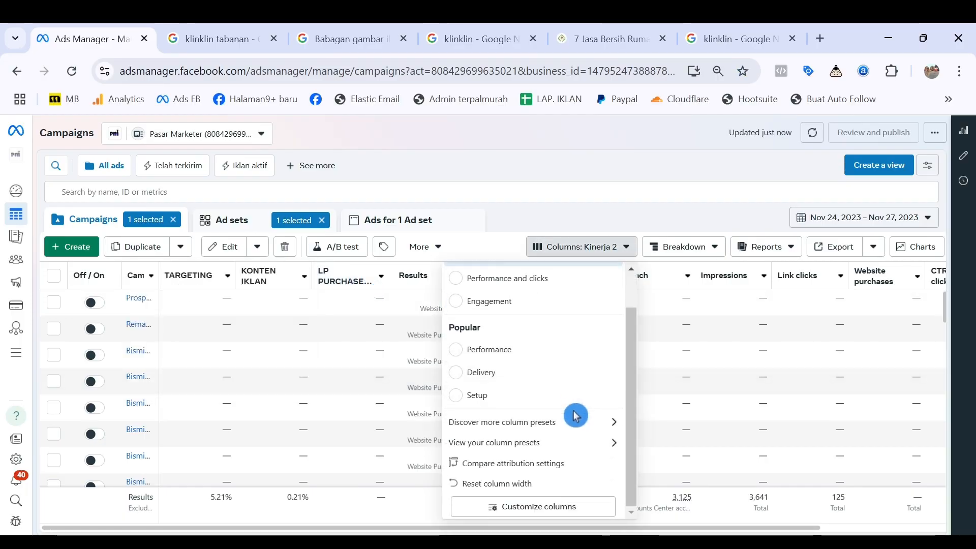
{"action": "left_click", "coordinate": [553, 507]}
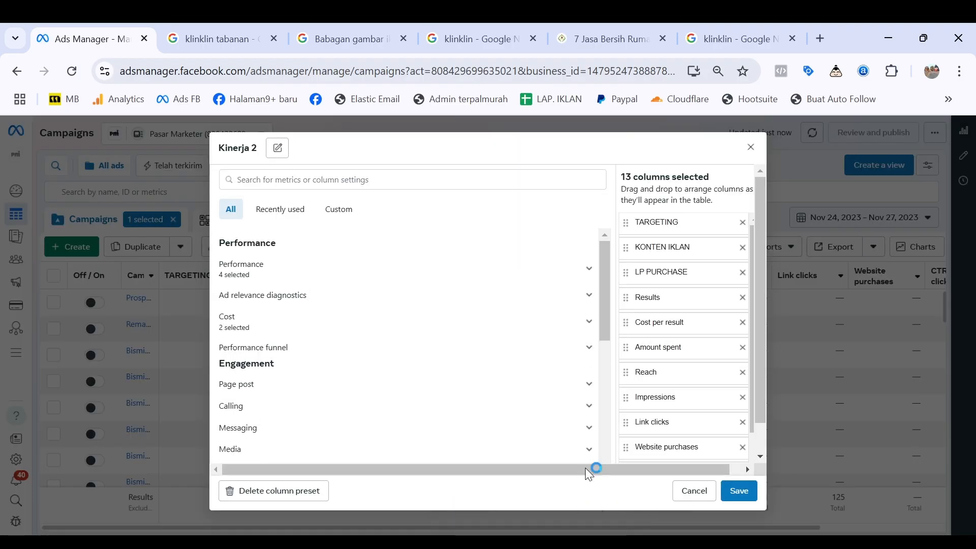
{"action": "left_click", "coordinate": [339, 208]}
{"action": "left_click", "coordinate": [472, 274]}
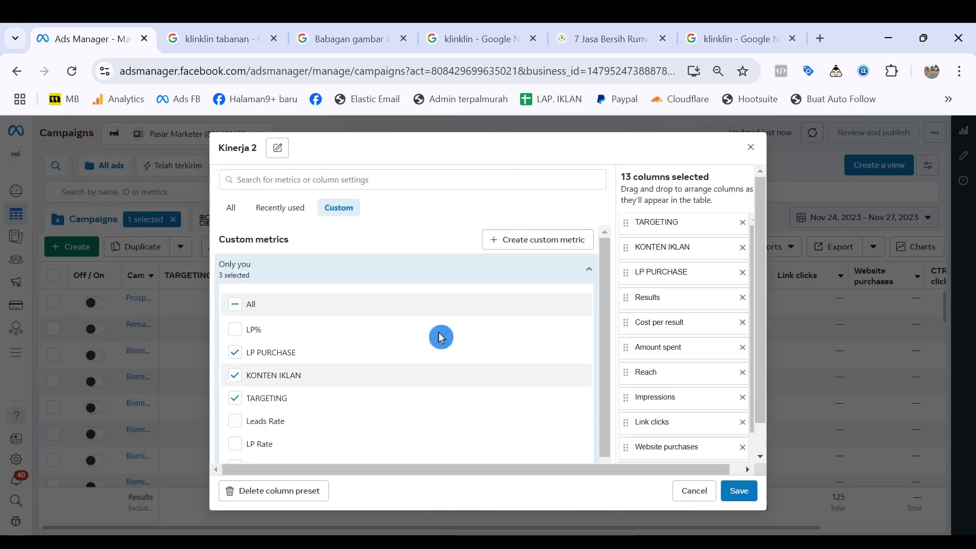
{"action": "left_click", "coordinate": [554, 243]}
{"action": "left_click", "coordinate": [382, 229]}
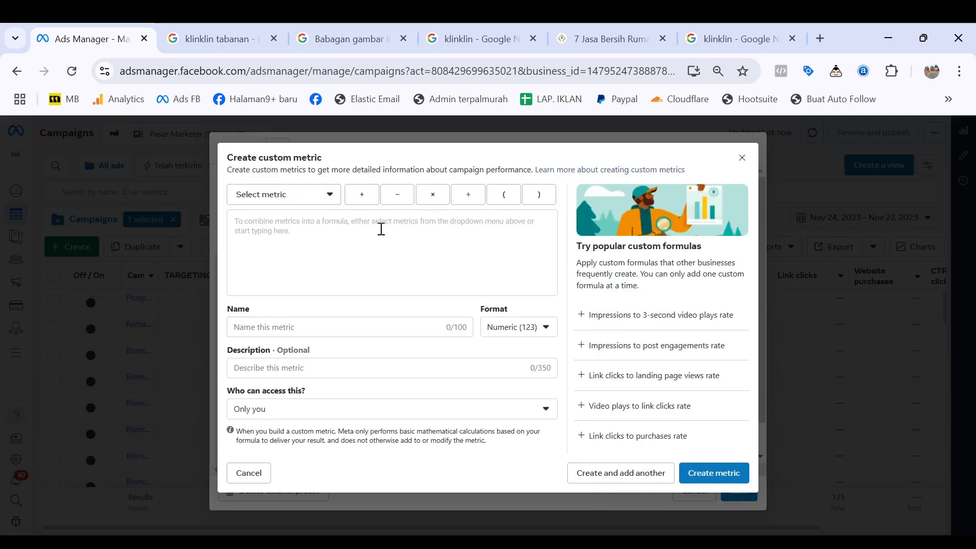
{"action": "type", "text": "website pur"}
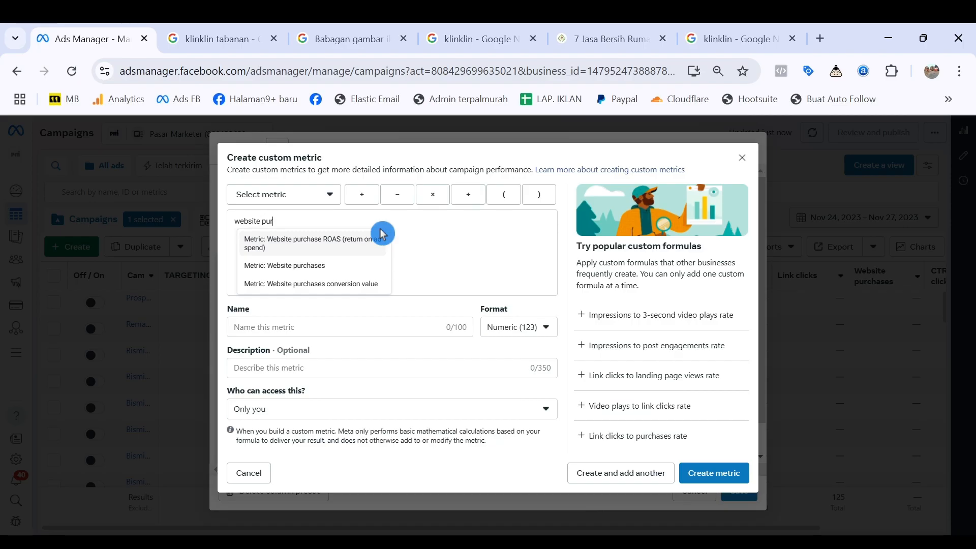
{"action": "left_click", "coordinate": [366, 270]}
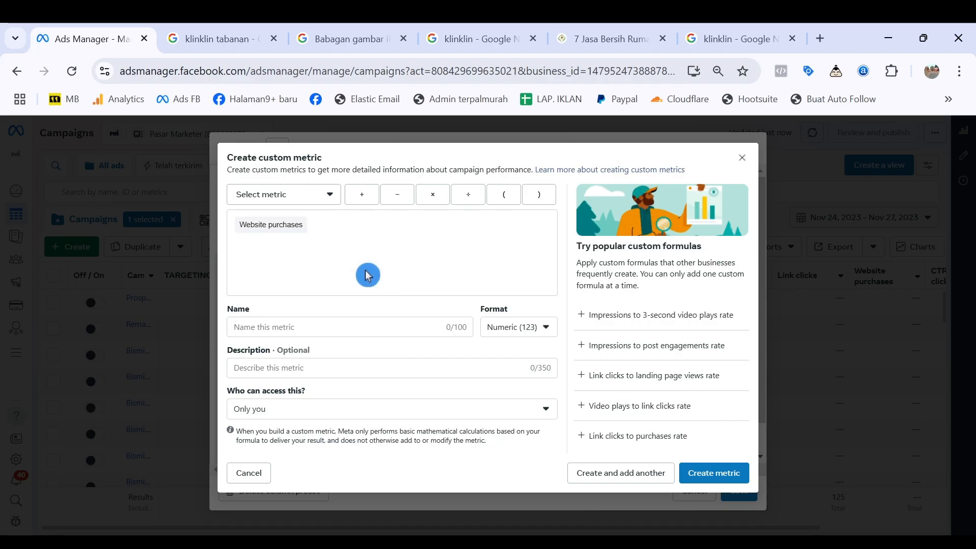
{"action": "left_click", "coordinate": [742, 158]}
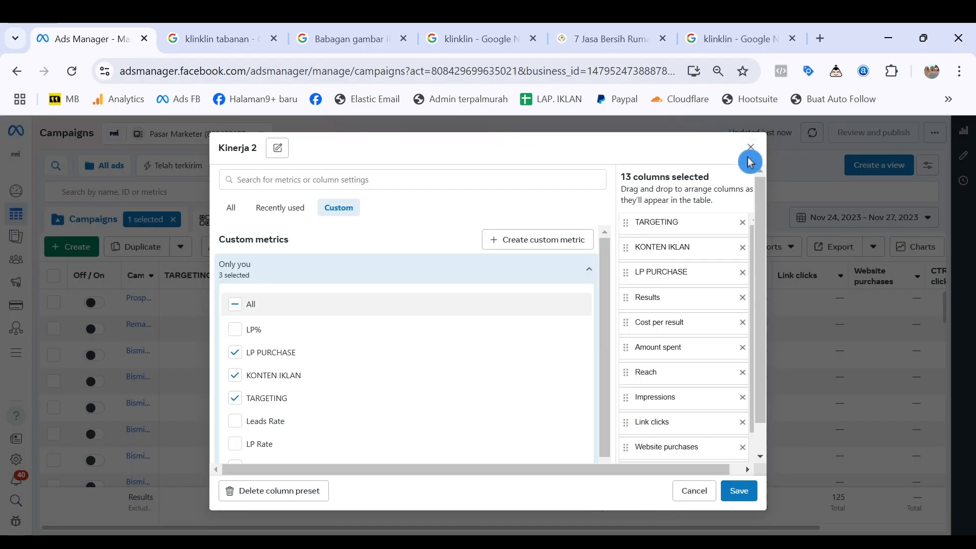
{"action": "left_click", "coordinate": [749, 158]}
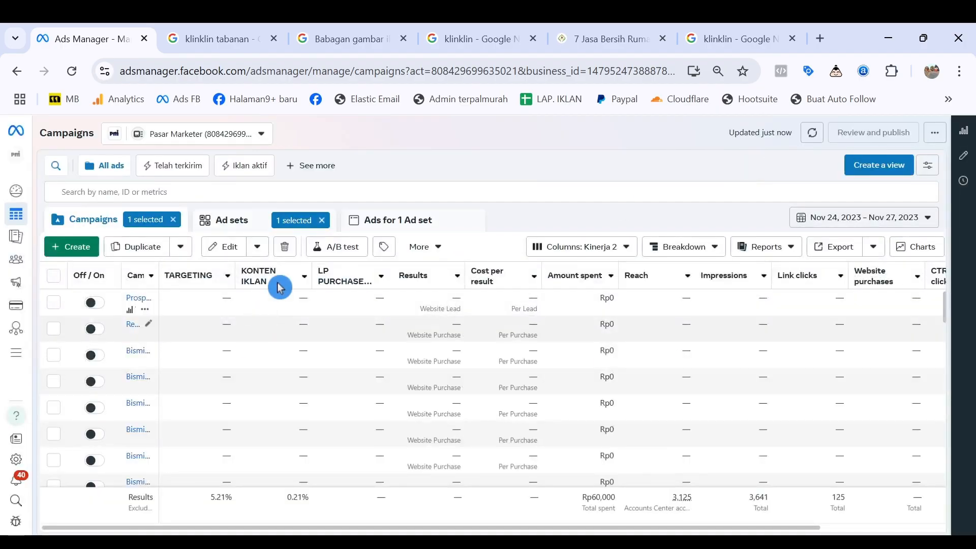
Step: Reopen the column customization of the Kinerja 2 preset and start another new custom metric
{"action": "mouse_move", "coordinate": [328, 281]}
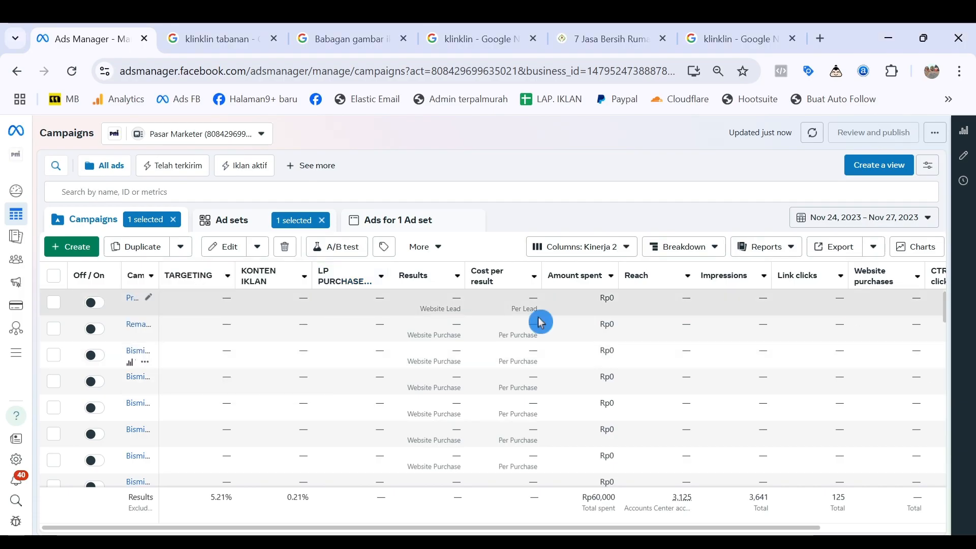
{"action": "mouse_move", "coordinate": [294, 291]}
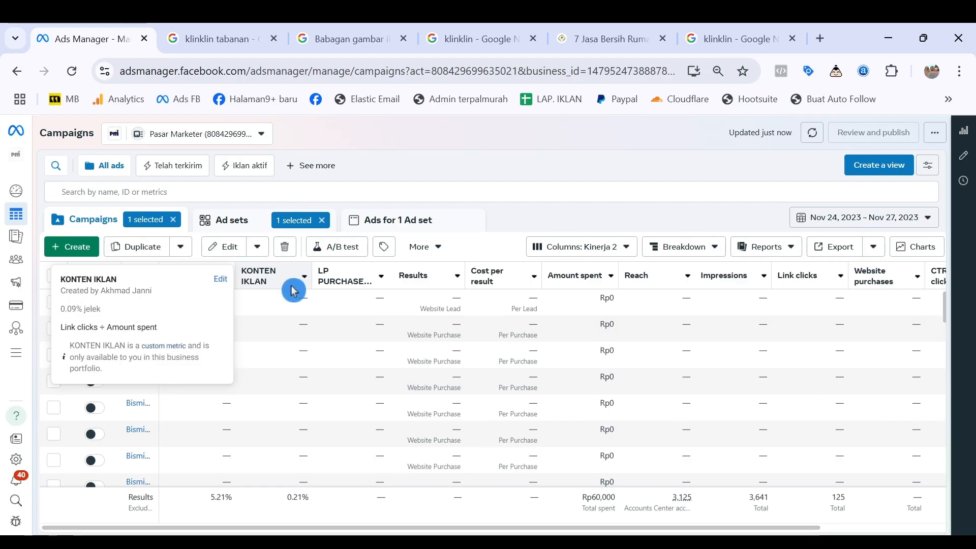
{"action": "left_click", "coordinate": [600, 254]}
{"action": "scroll", "coordinate": [585, 505], "scroll_direction": "down", "scroll_amount": 2}
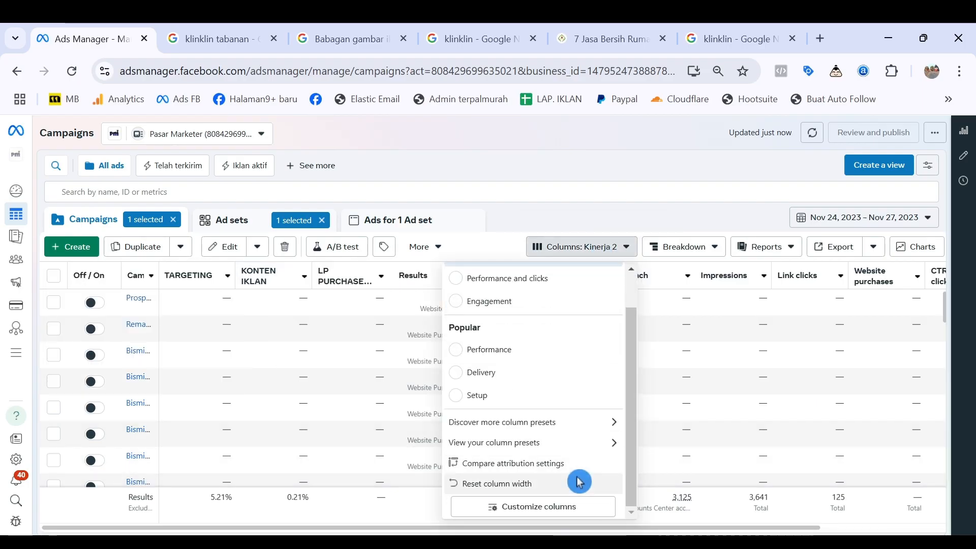
{"action": "left_click", "coordinate": [537, 508]}
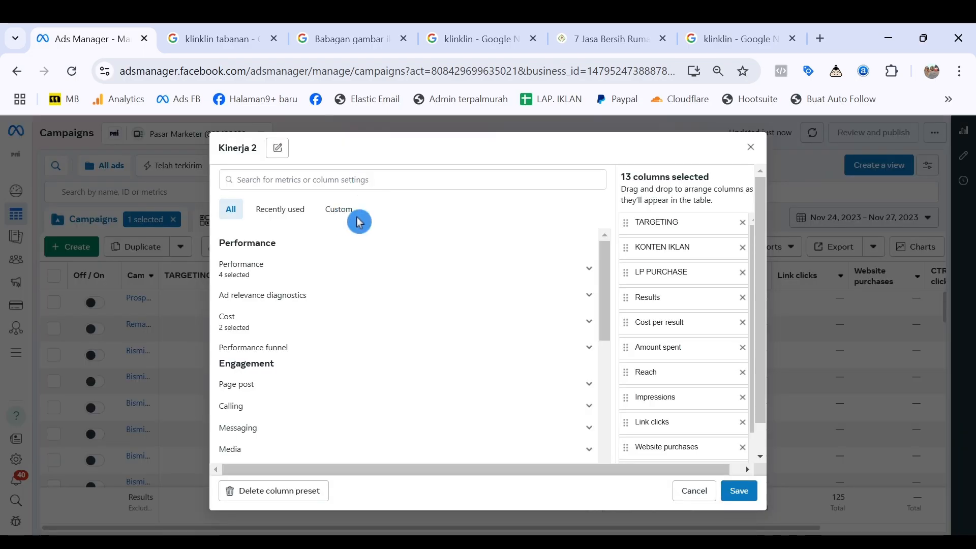
{"action": "left_click", "coordinate": [357, 218]}
{"action": "left_click", "coordinate": [563, 238]}
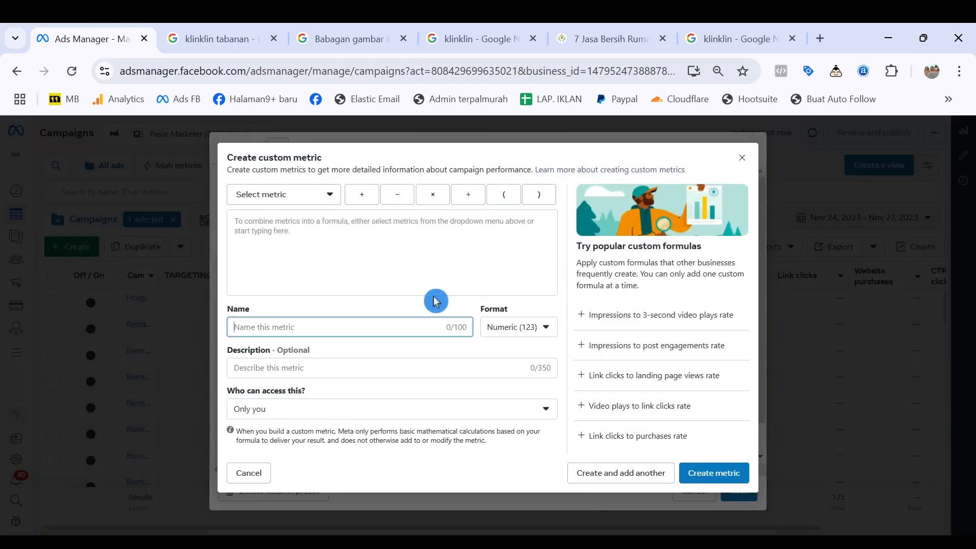
Step: Build the new metric's formula as Website purchases ÷ Landing page views
{"action": "type", "text": "website pur"}
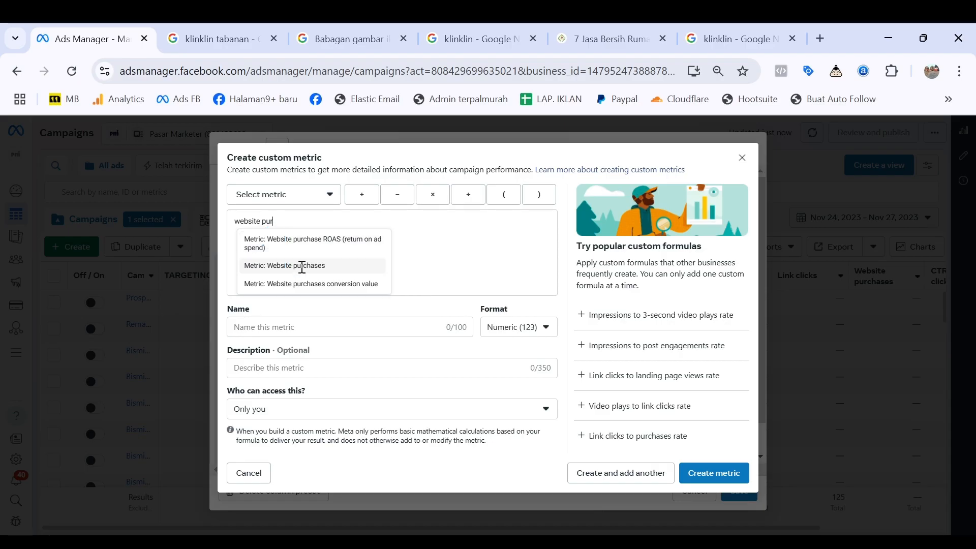
{"action": "left_click", "coordinate": [294, 266]}
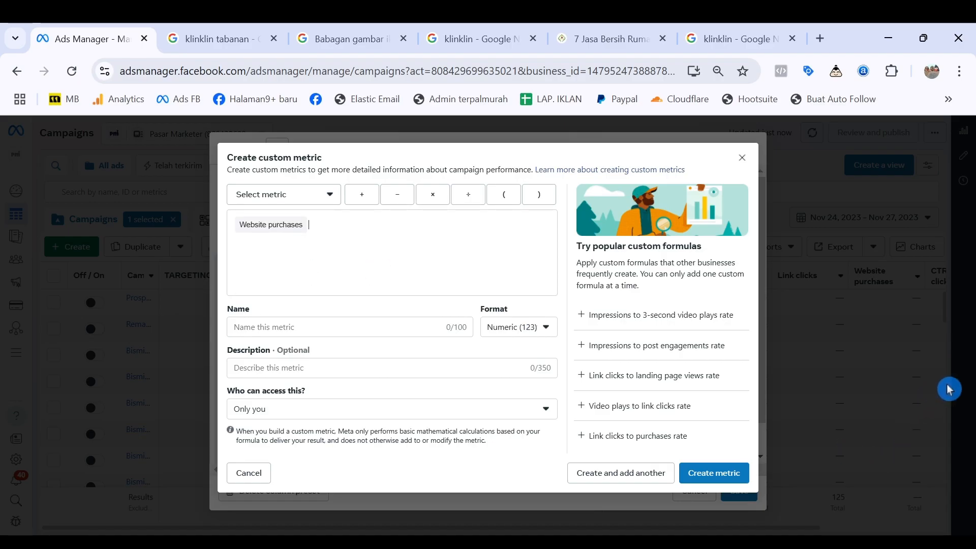
{"action": "left_click", "coordinate": [468, 194]}
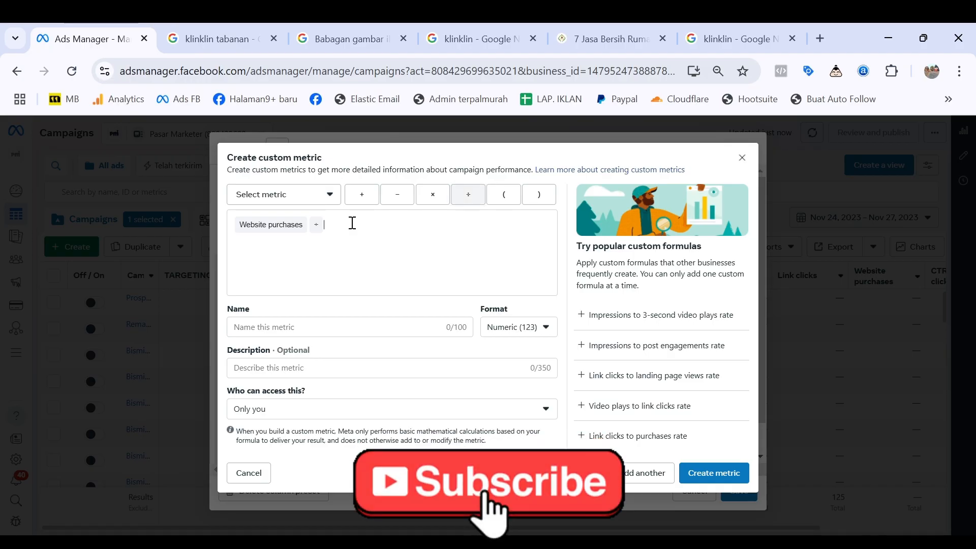
{"action": "type", "text": "landing"}
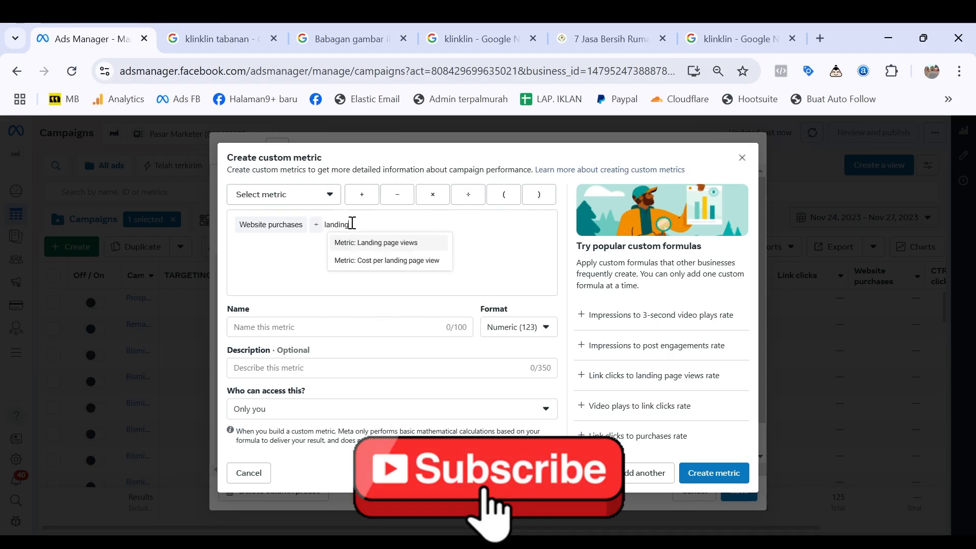
{"action": "left_click", "coordinate": [382, 244]}
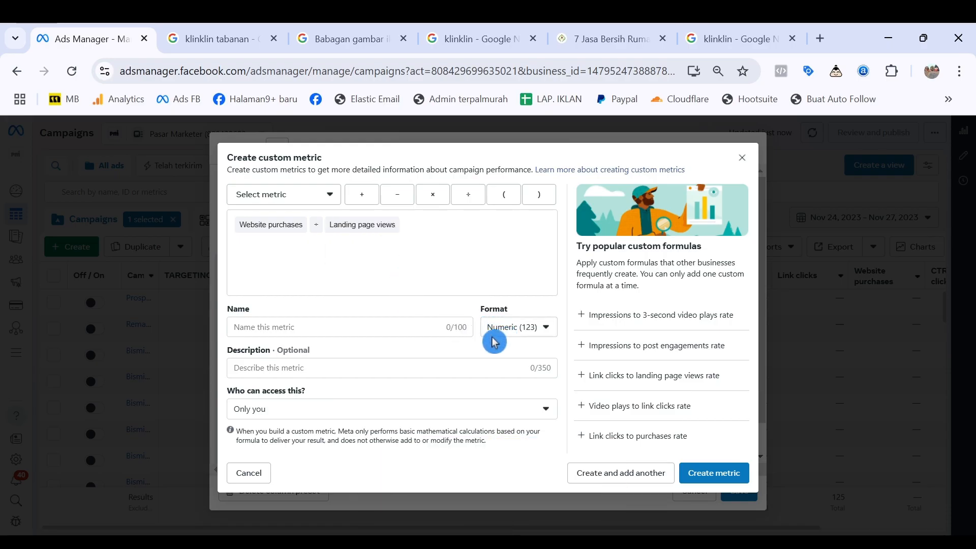
Step: Set the new metric's format to Percentage (%) and name it LP PURCHASE
{"action": "left_click", "coordinate": [504, 330]}
{"action": "left_click", "coordinate": [526, 375]}
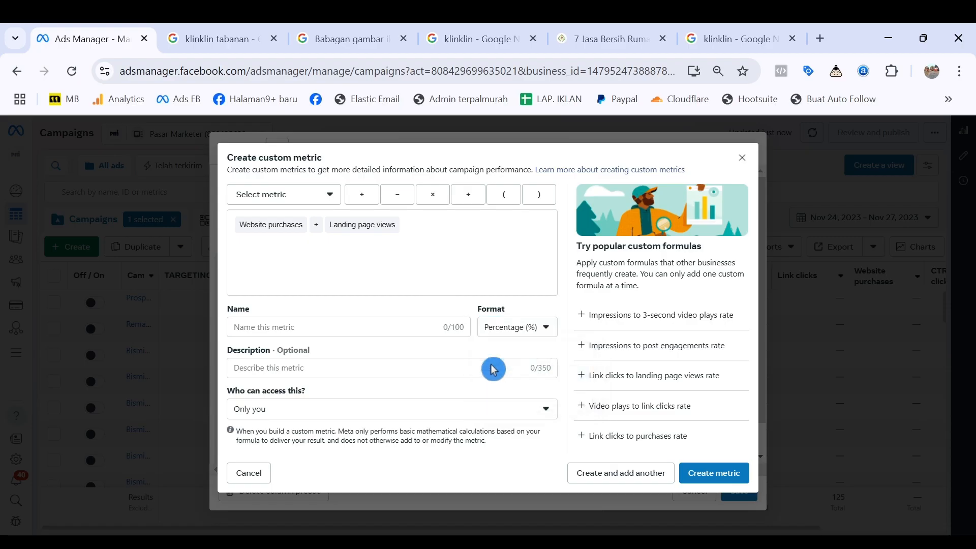
{"action": "left_click", "coordinate": [301, 324]}
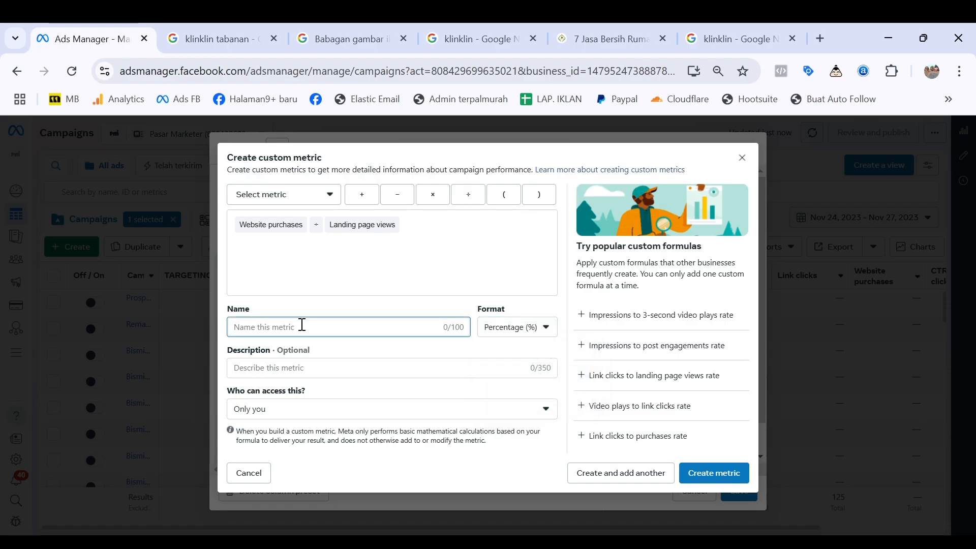
{"action": "type", "text": "p"}
{"action": "key", "text": "BackSpace"}
{"action": "type", "text": "LP PURC"}
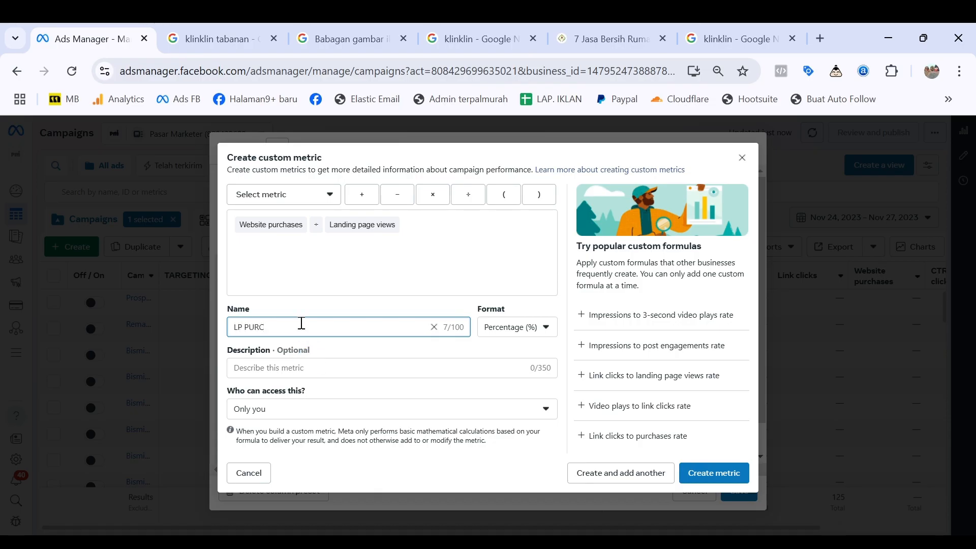
{"action": "type", "text": "HASE"}
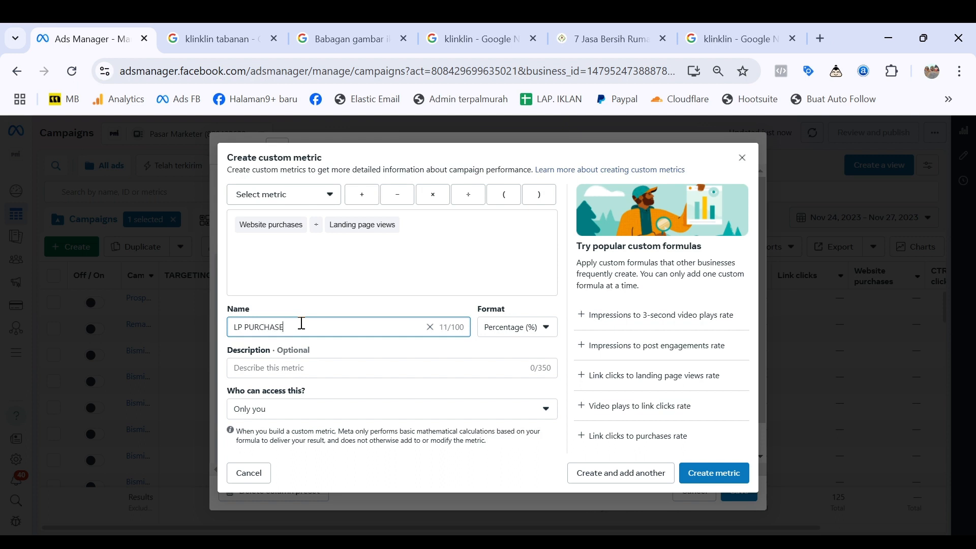
Step: Enter a description starting with "Minimal 1" for the LP PURCHASE metric and return to the custom metrics list without creating it
{"action": "left_click", "coordinate": [309, 366]}
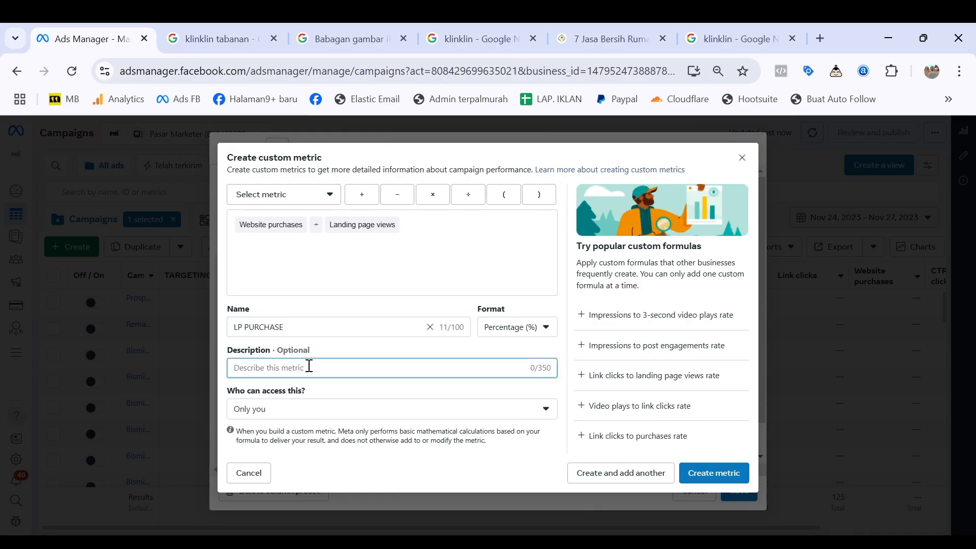
{"action": "type", "text": "mIN"}
{"action": "key", "text": "BackSpace"}
{"action": "key", "text": "BackSpace"}
{"action": "type", "text": "Minimal 1"}
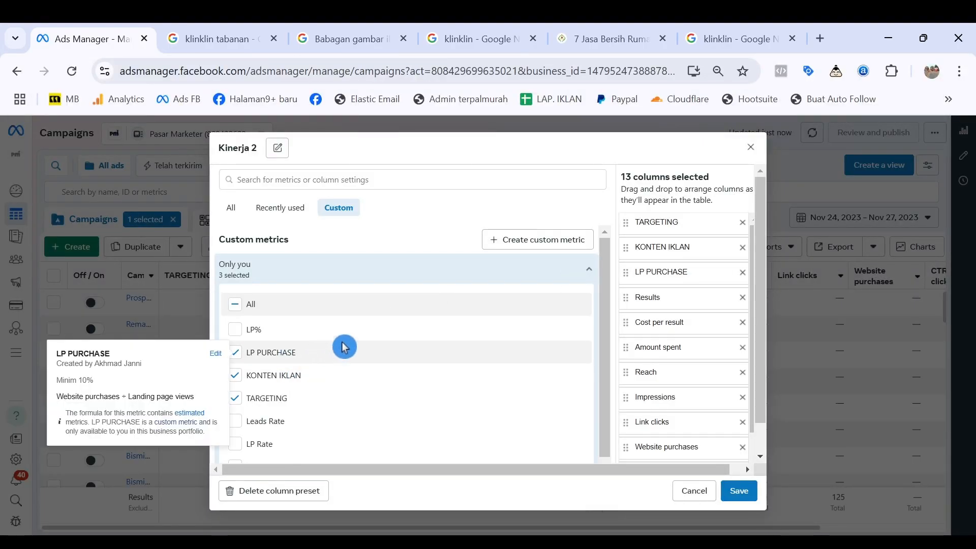
{"action": "mouse_move", "coordinate": [240, 362]}
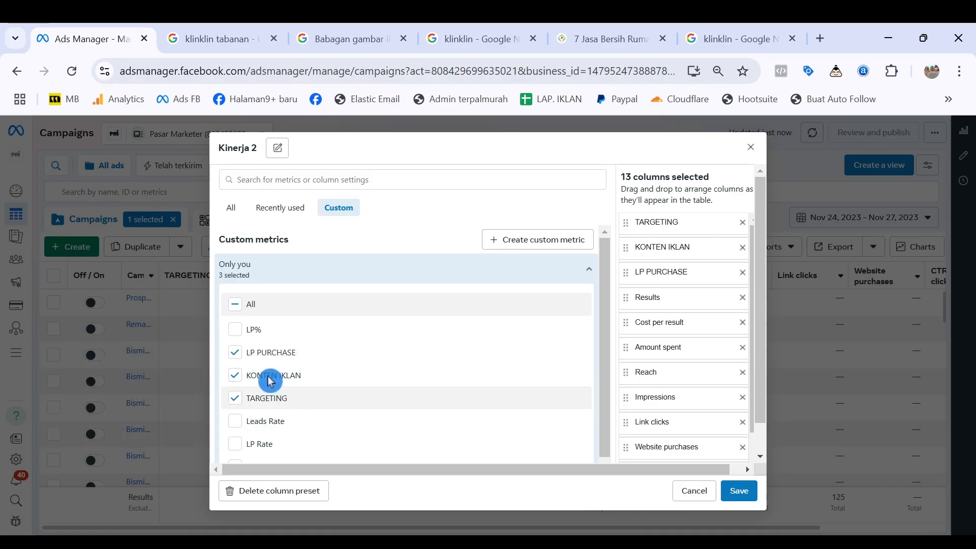
Step: Remove the three custom metrics from the selected columns and add them again in the order TARGETING, KONTEN IKLAN, LP PURCHASE
{"action": "left_click", "coordinate": [237, 351]}
{"action": "left_click", "coordinate": [237, 378]}
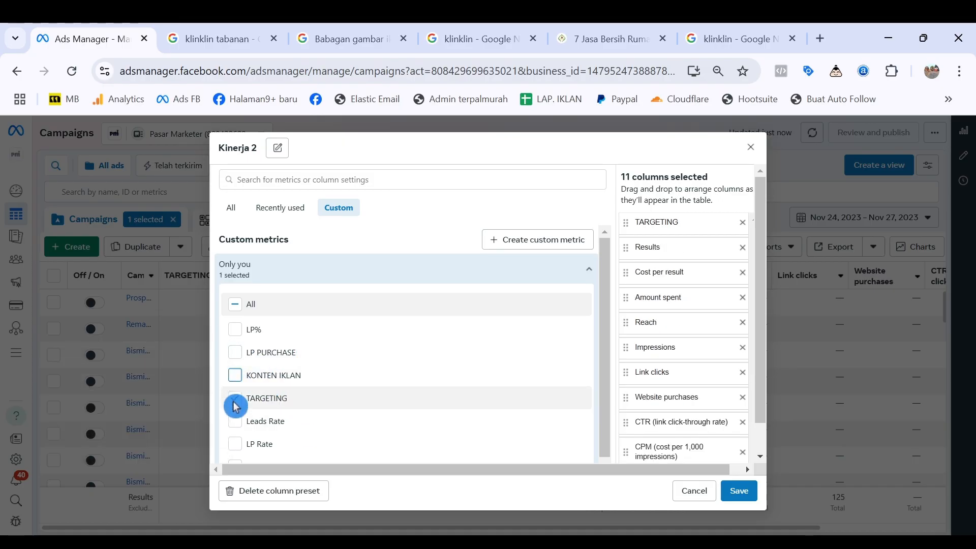
{"action": "scroll", "coordinate": [690, 373], "scroll_direction": "down", "scroll_amount": 1}
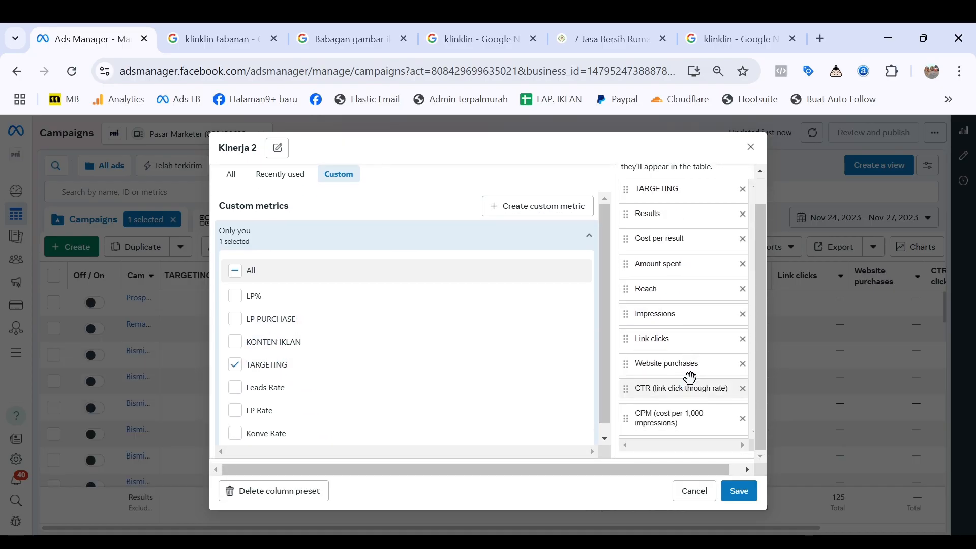
{"action": "left_click", "coordinate": [239, 365]}
{"action": "left_click", "coordinate": [238, 355]}
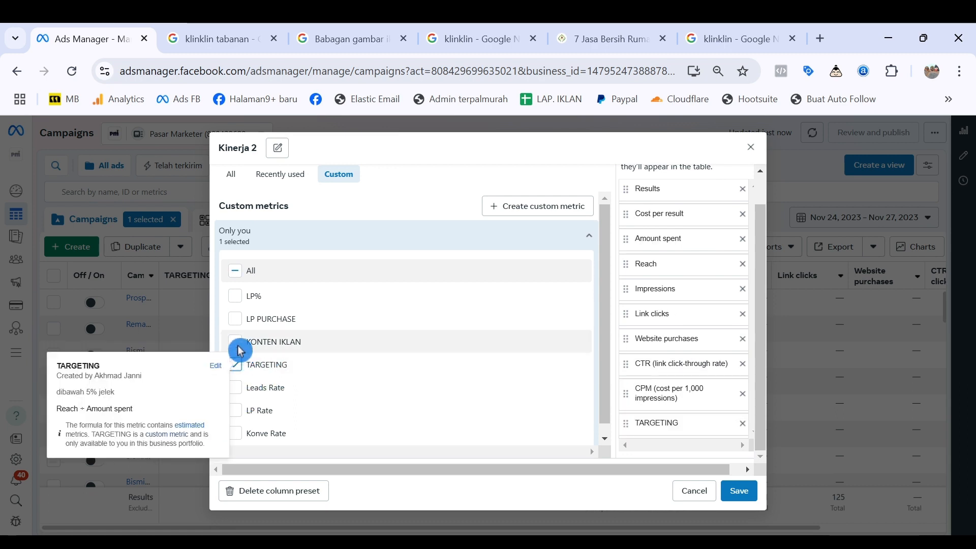
{"action": "left_click", "coordinate": [238, 342]}
{"action": "left_click", "coordinate": [241, 325]}
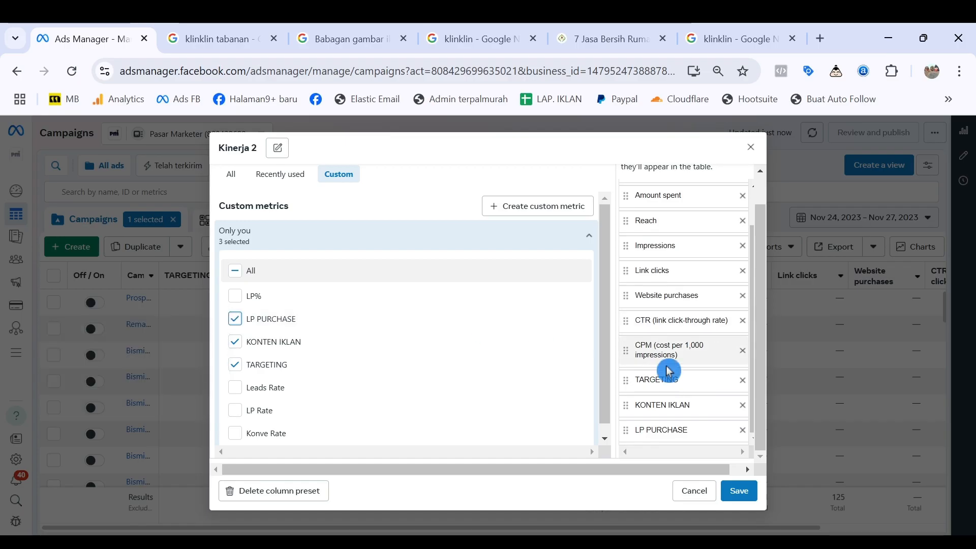
Step: Reorder the columns so TARGETING, KONTEN IKLAN and LP PURCHASE come first, ahead of Results, and save the Kinerja 2 preset
{"action": "left_click_drag", "start_coordinate": [673, 368], "coordinate": [691, 236]}
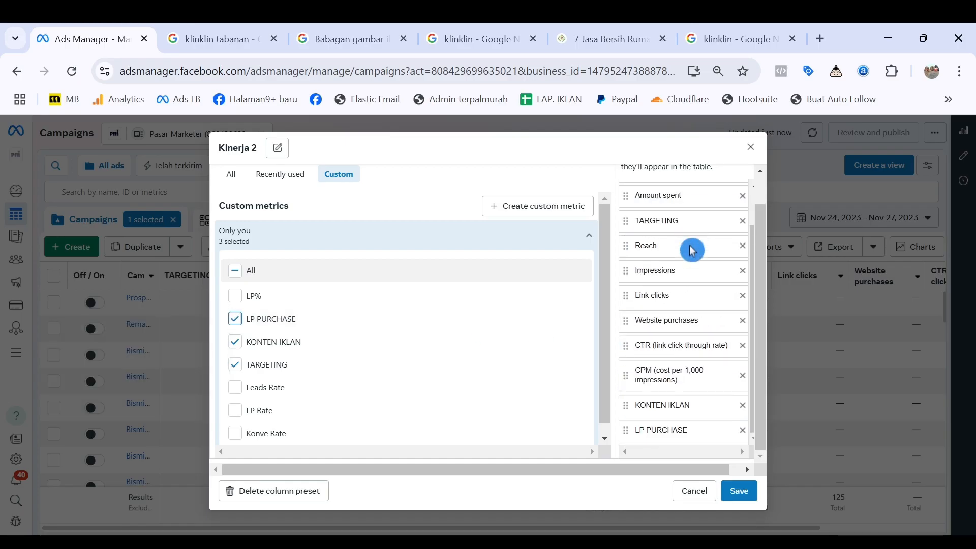
{"action": "left_click_drag", "start_coordinate": [669, 395], "coordinate": [675, 267]}
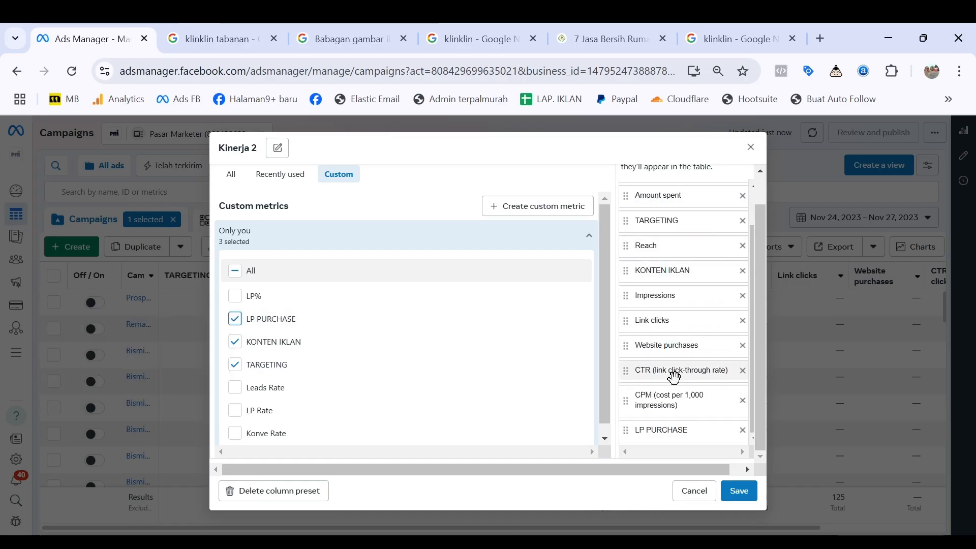
{"action": "left_click_drag", "start_coordinate": [664, 432], "coordinate": [661, 266]}
{"action": "left_click_drag", "start_coordinate": [662, 301], "coordinate": [664, 246]}
{"action": "left_click_drag", "start_coordinate": [660, 295], "coordinate": [665, 186]}
{"action": "left_click_drag", "start_coordinate": [669, 285], "coordinate": [673, 213]}
{"action": "left_click_drag", "start_coordinate": [670, 311], "coordinate": [674, 235]}
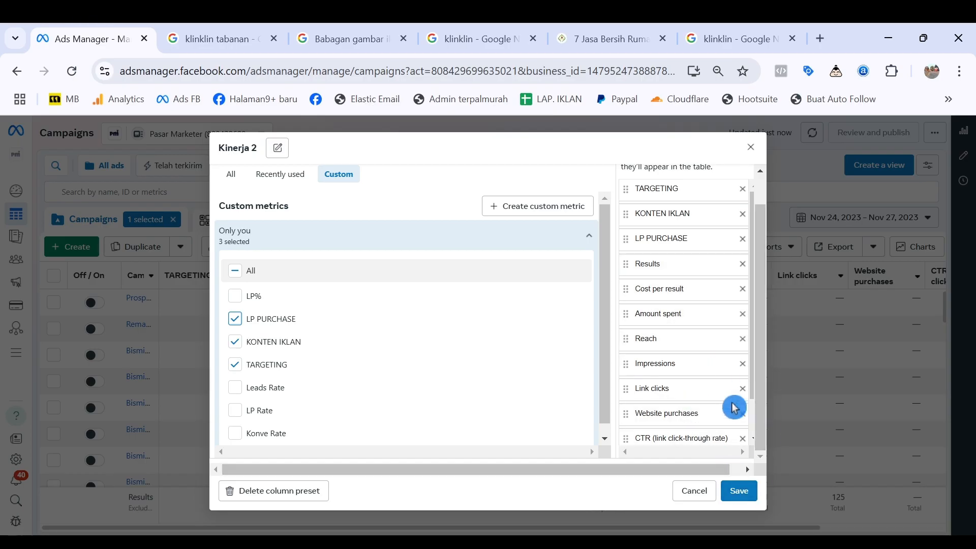
{"action": "scroll", "coordinate": [722, 395], "scroll_direction": "down", "scroll_amount": 1}
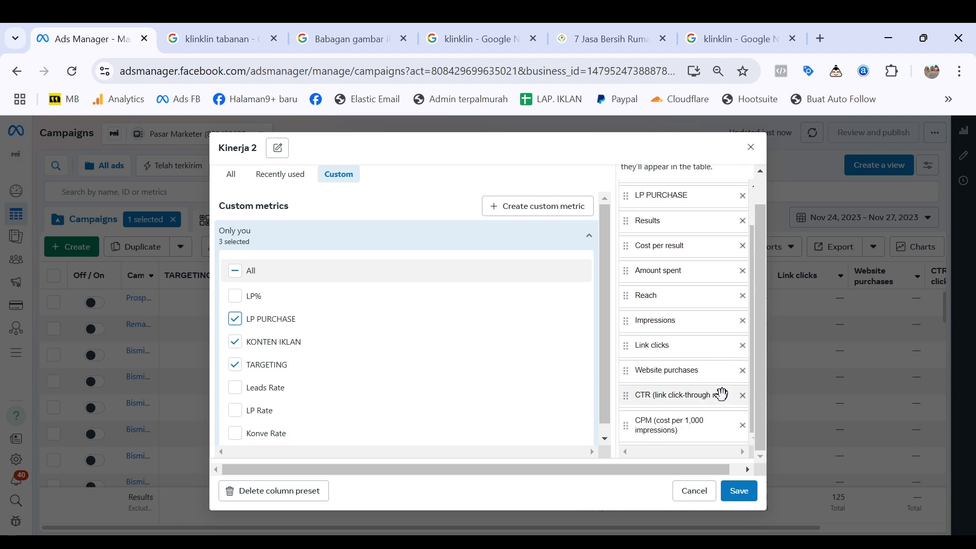
{"action": "left_click", "coordinate": [743, 494]}
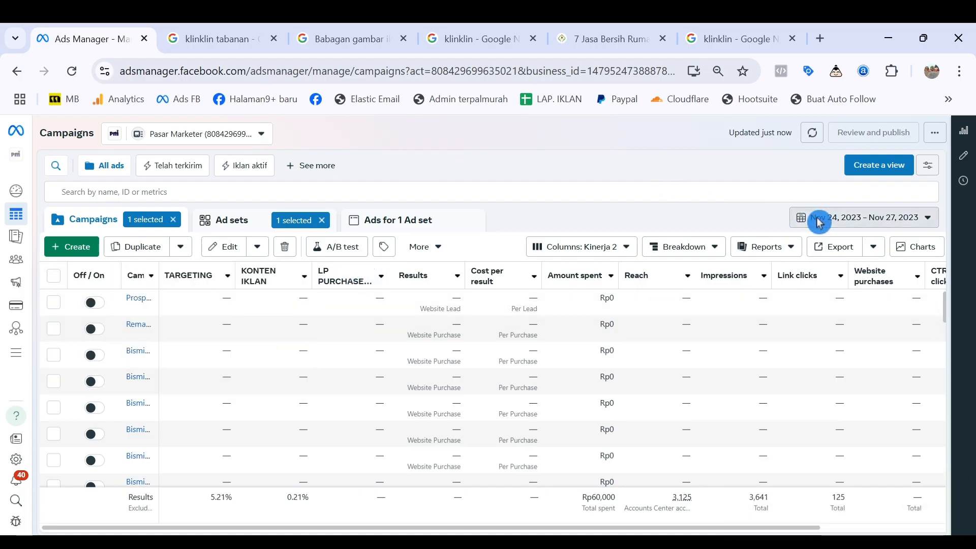
Step: Set the campaign report's date range to Maximum and update the table
{"action": "left_click", "coordinate": [902, 217]}
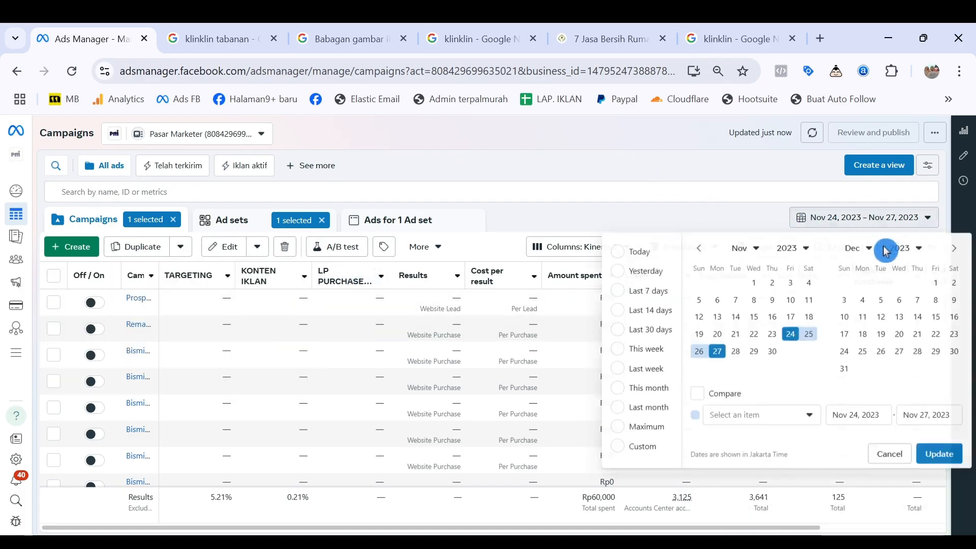
{"action": "left_click", "coordinate": [647, 428]}
{"action": "left_click", "coordinate": [936, 427]}
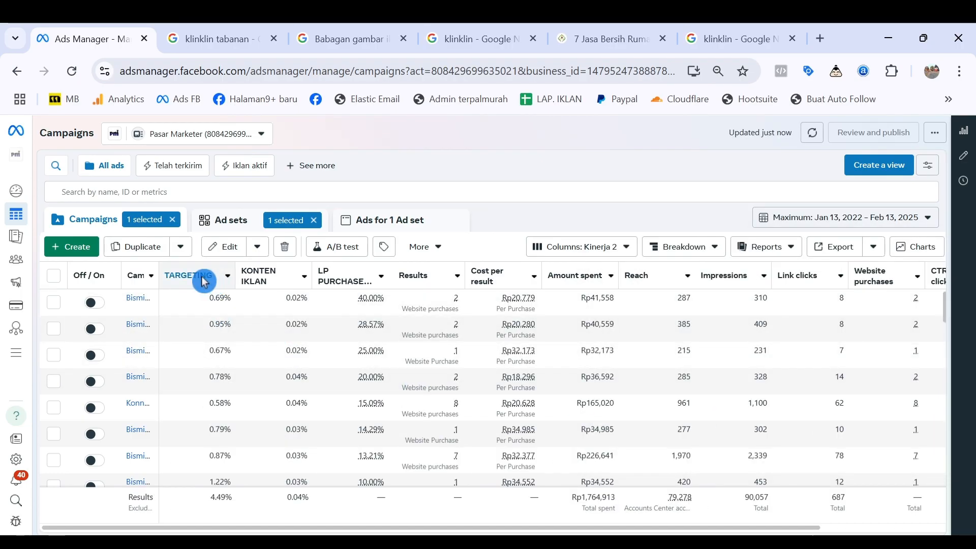
Step: Examine the campaigns' TARGETING, KONTEN IKLAN and LP PURCHASE values against each metric's description and formula
{"action": "mouse_move", "coordinate": [204, 281]}
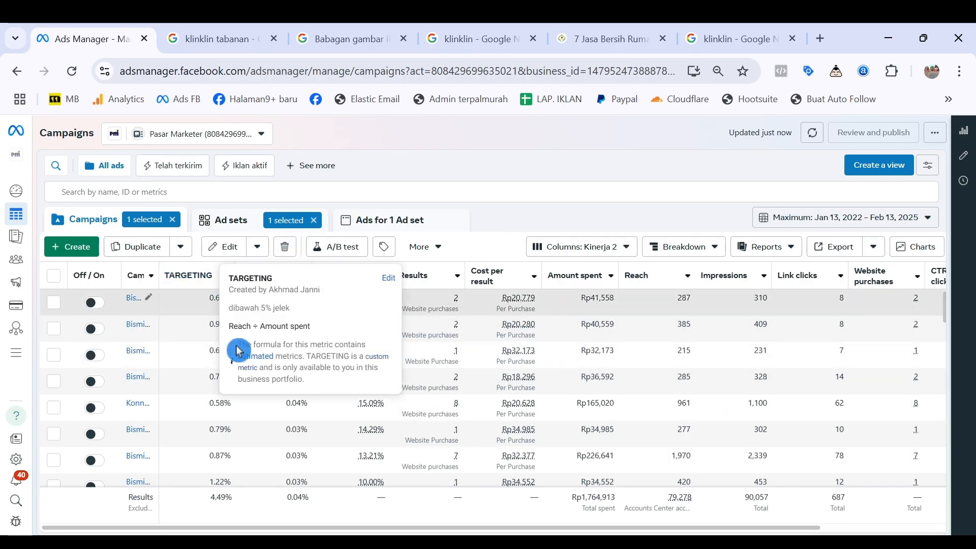
{"action": "mouse_move", "coordinate": [283, 280]}
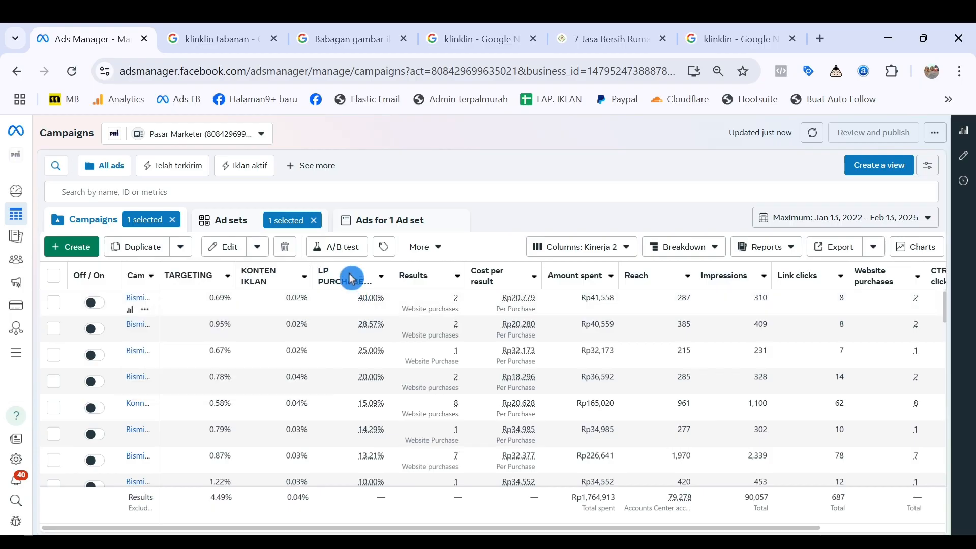
{"action": "mouse_move", "coordinate": [348, 276]}
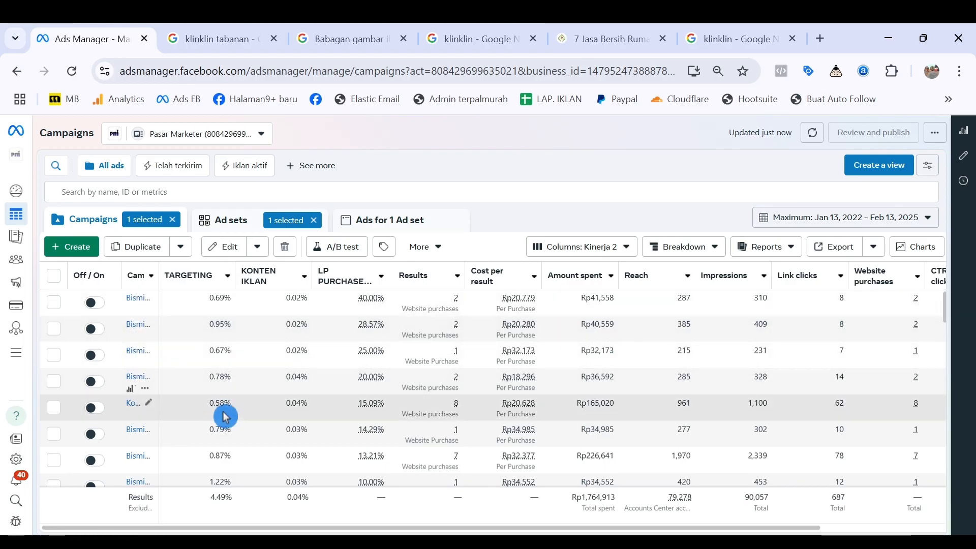
{"action": "scroll", "coordinate": [310, 386], "scroll_direction": "down", "scroll_amount": 2}
{"action": "scroll", "coordinate": [284, 355], "scroll_direction": "down", "scroll_amount": 4}
{"action": "scroll", "coordinate": [331, 325], "scroll_direction": "up", "scroll_amount": 7}
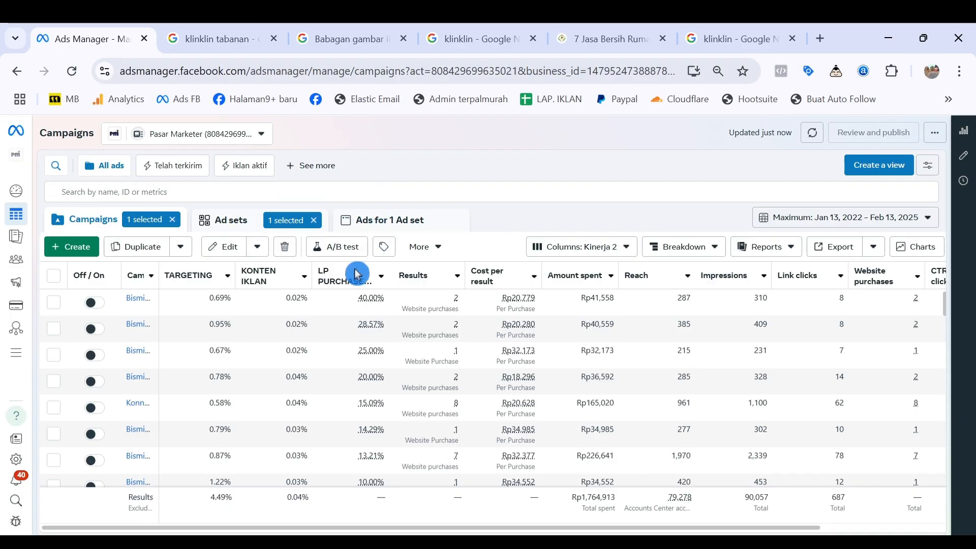
{"action": "mouse_move", "coordinate": [204, 283]}
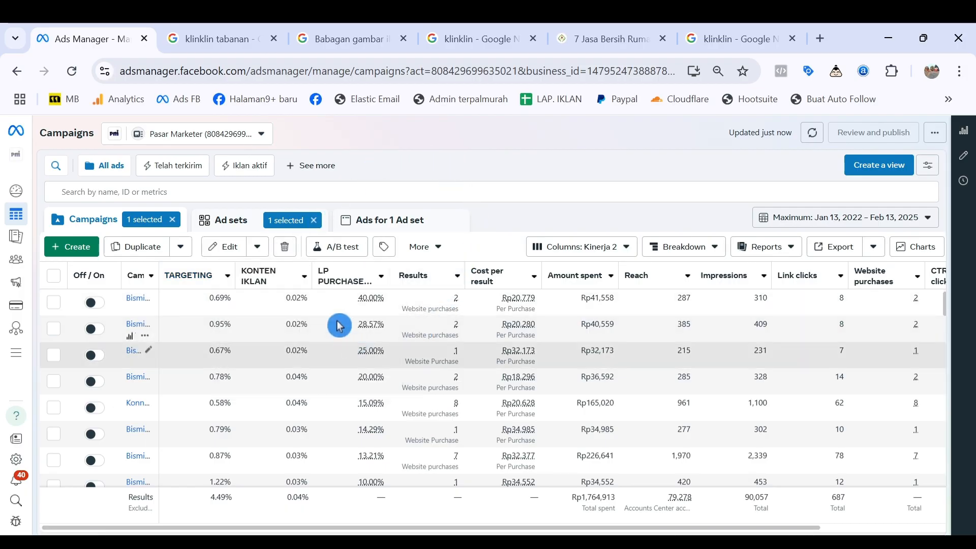
{"action": "mouse_move", "coordinate": [335, 278]}
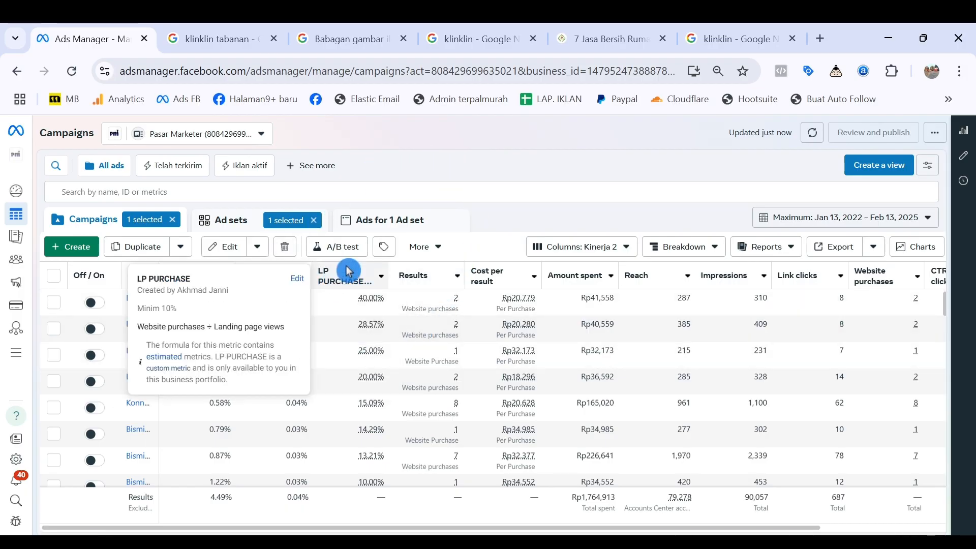